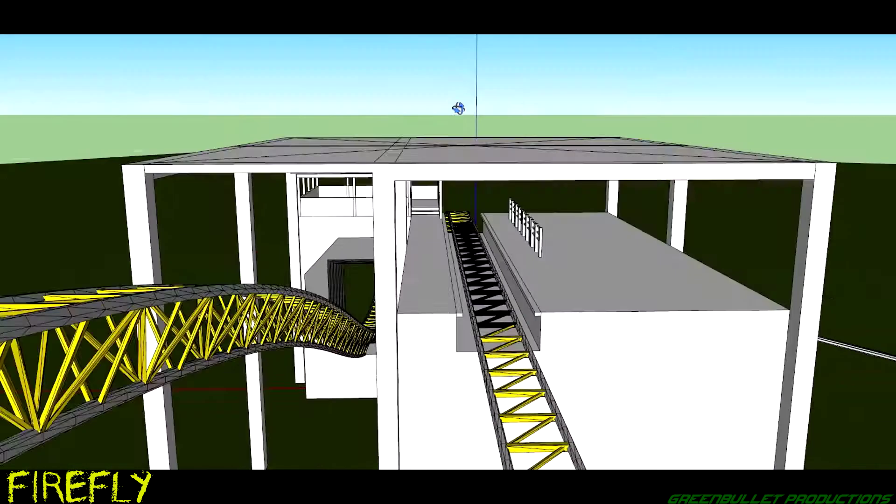
- Lift the roof's centre point into a pyramid peak and pull back to a wide view
{"action": "left_click_drag", "start_coordinate": [458, 106], "coordinate": [460, 115]}
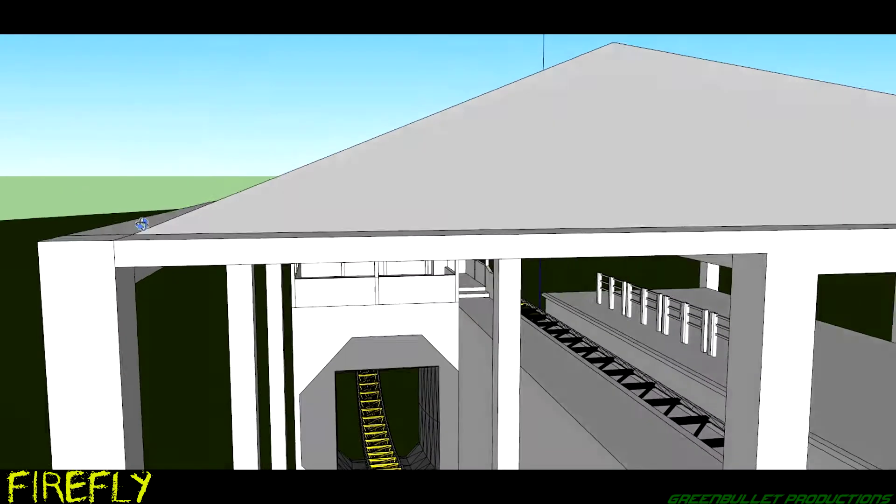
{"action": "middle_click_drag", "start_coordinate": [126, 157], "coordinate": [124, 235]}
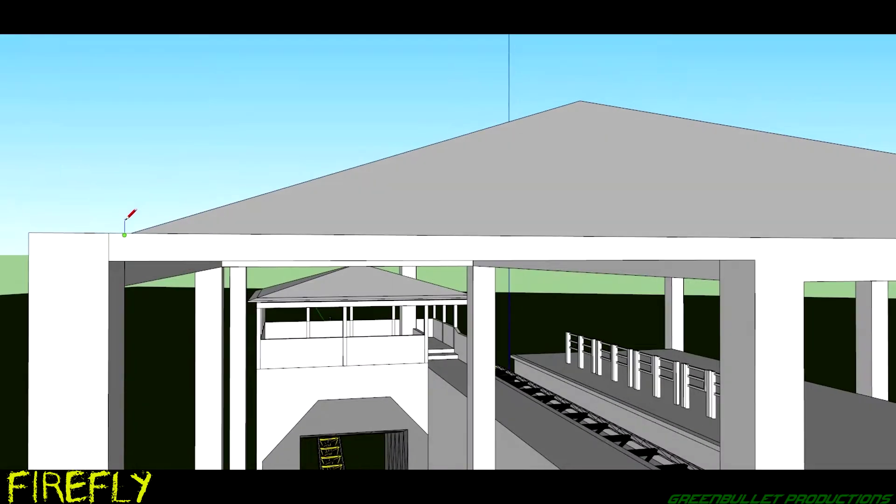
{"action": "scroll", "coordinate": [580, 98], "scroll_direction": "up", "scroll_amount": 5}
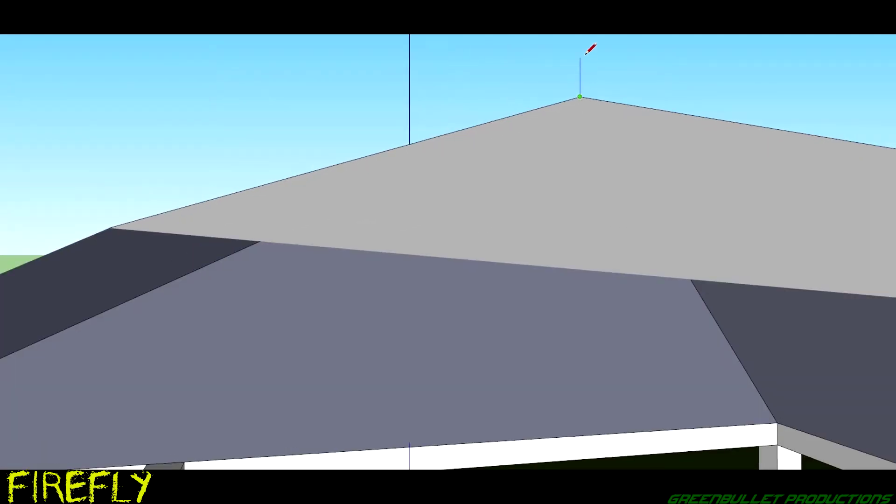
{"action": "scroll", "coordinate": [591, 48], "scroll_direction": "down", "scroll_amount": 5}
{"action": "mouse_move", "coordinate": [562, 194]}
{"action": "middle_mouse_down"}
{"action": "mouse_move", "coordinate": [430, 140]}
{"action": "mouse_move", "coordinate": [392, 102]}
{"action": "middle_mouse_up"}
{"action": "scroll", "coordinate": [238, 207], "scroll_direction": "down", "scroll_amount": 3}
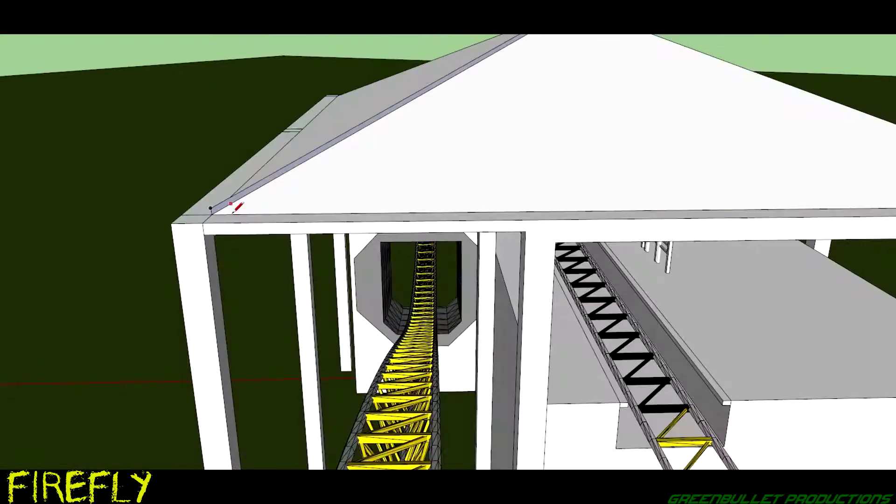
{"action": "middle_click_drag", "start_coordinate": [233, 208], "coordinate": [552, 242]}
{"action": "scroll", "coordinate": [264, 132], "scroll_direction": "up", "scroll_amount": 5}
{"action": "middle_click_drag", "start_coordinate": [264, 132], "coordinate": [432, 88]}
- Look straight down on the hipped roof, then close in on one corner
{"action": "scroll", "coordinate": [436, 233], "scroll_direction": "down", "scroll_amount": 5}
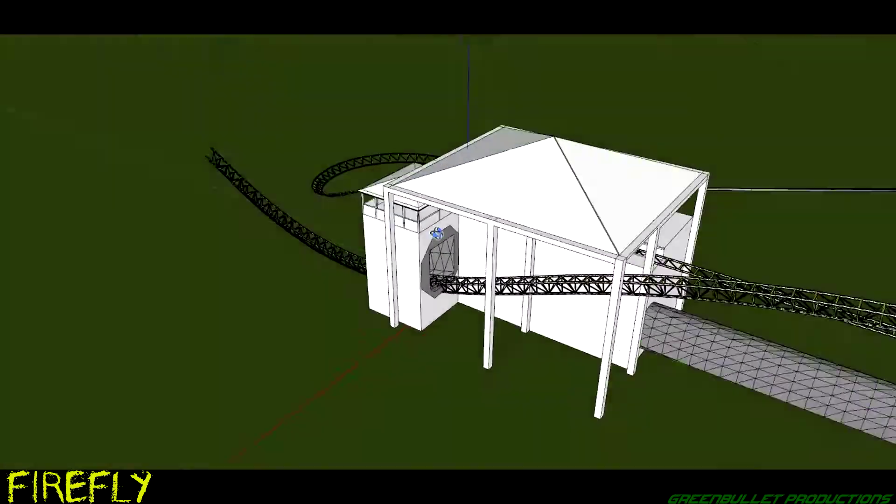
{"action": "scroll", "coordinate": [437, 233], "scroll_direction": "up", "scroll_amount": 5}
{"action": "middle_click_drag", "start_coordinate": [373, 324], "coordinate": [340, 246]}
{"action": "scroll", "coordinate": [339, 245], "scroll_direction": "up", "scroll_amount": 5}
{"action": "scroll", "coordinate": [369, 186], "scroll_direction": "down", "scroll_amount": 3}
{"action": "middle_click_drag", "start_coordinate": [369, 187], "coordinate": [321, 238]}
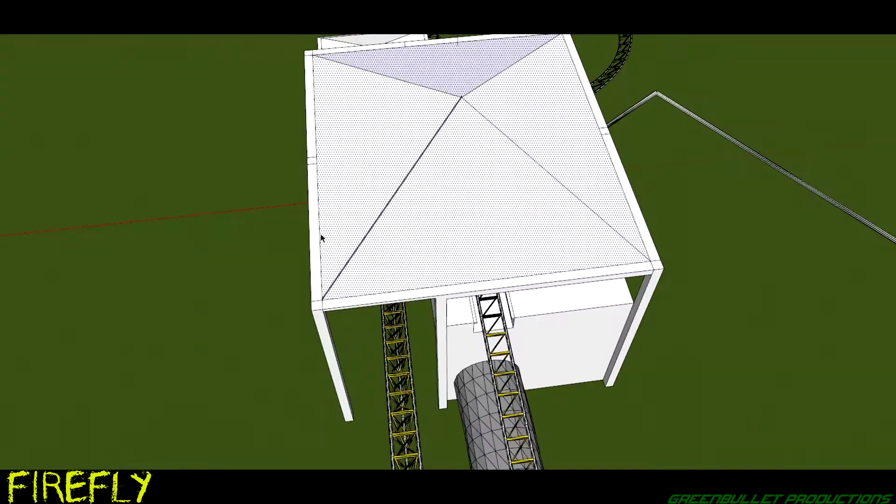
{"action": "scroll", "coordinate": [321, 238], "scroll_direction": "up", "scroll_amount": 5}
{"action": "mouse_move", "coordinate": [386, 326]}
{"action": "middle_mouse_down"}
{"action": "mouse_move", "coordinate": [270, 344]}
{"action": "mouse_move", "coordinate": [466, 310]}
{"action": "mouse_move", "coordinate": [360, 320]}
{"action": "mouse_move", "coordinate": [275, 188]}
{"action": "middle_mouse_up"}
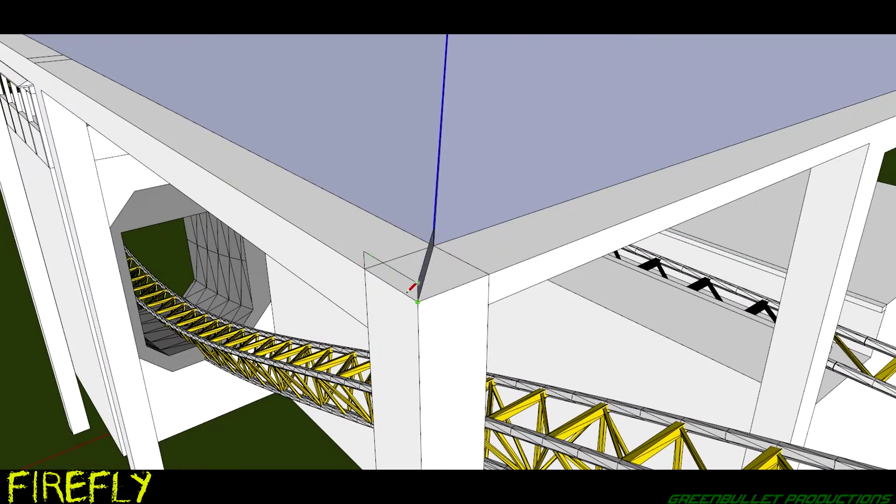
{"action": "scroll", "coordinate": [420, 287], "scroll_direction": "down", "scroll_amount": 3}
{"action": "mouse_move", "coordinate": [420, 287]}
{"action": "middle_mouse_down"}
{"action": "mouse_move", "coordinate": [256, 320]}
{"action": "mouse_move", "coordinate": [218, 356]}
{"action": "mouse_move", "coordinate": [266, 394]}
{"action": "mouse_move", "coordinate": [91, 97]}
{"action": "middle_mouse_up"}
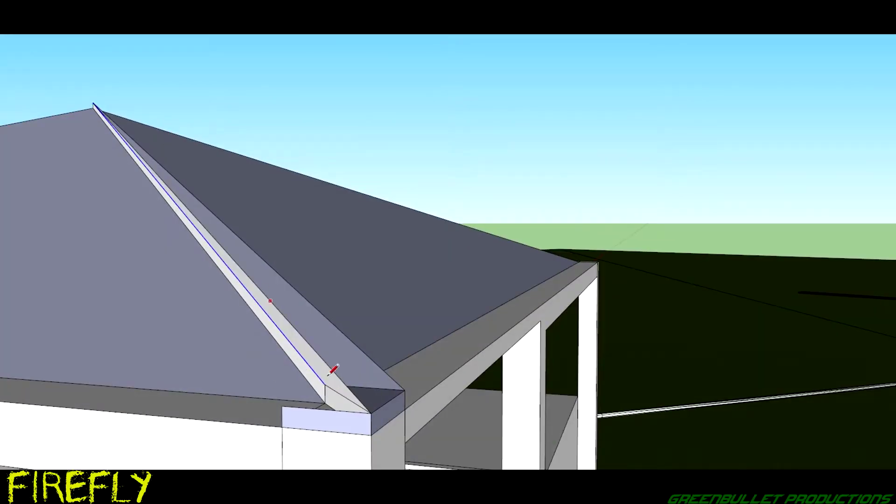
- Orbit around the hipped roof to inspect its peak and corners from low and top-down angles
{"action": "scroll", "coordinate": [295, 397], "scroll_direction": "up", "scroll_amount": 3}
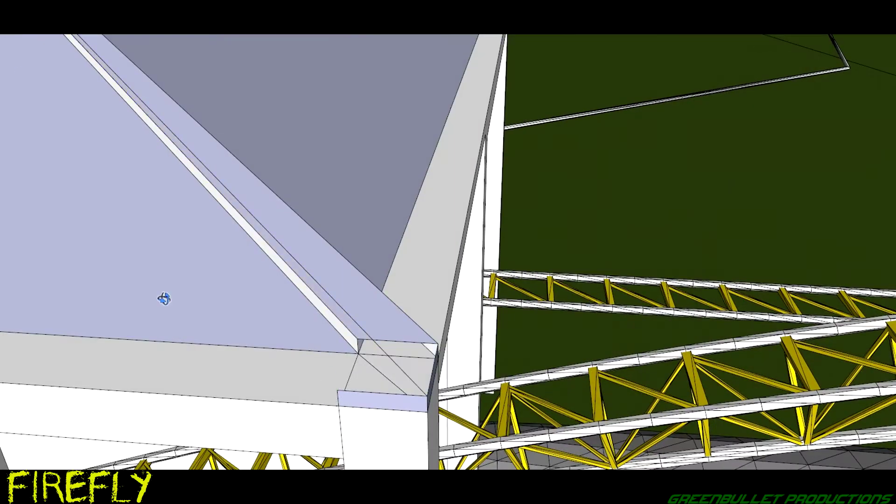
{"action": "scroll", "coordinate": [164, 299], "scroll_direction": "down", "scroll_amount": 3}
{"action": "middle_click_drag", "start_coordinate": [256, 280], "coordinate": [395, 317]}
{"action": "scroll", "coordinate": [379, 332], "scroll_direction": "up", "scroll_amount": 3}
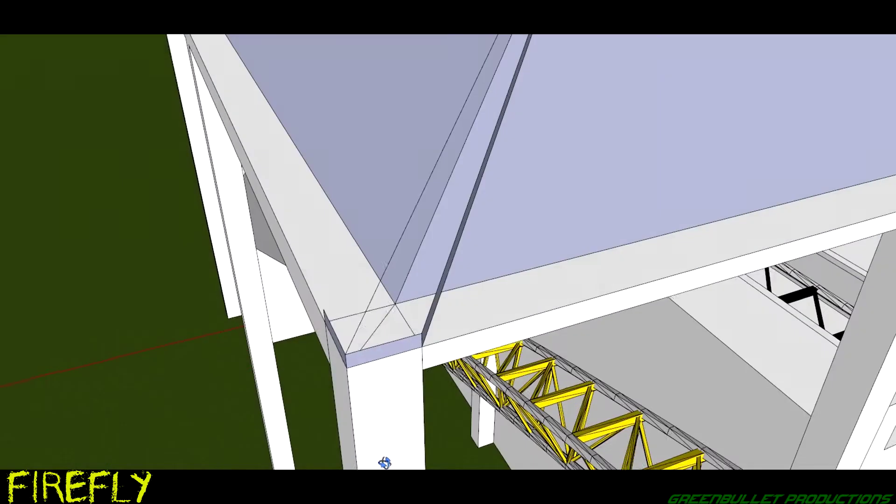
{"action": "middle_click_drag", "start_coordinate": [384, 463], "coordinate": [360, 324]}
{"action": "middle_click_drag", "start_coordinate": [354, 360], "coordinate": [413, 143]}
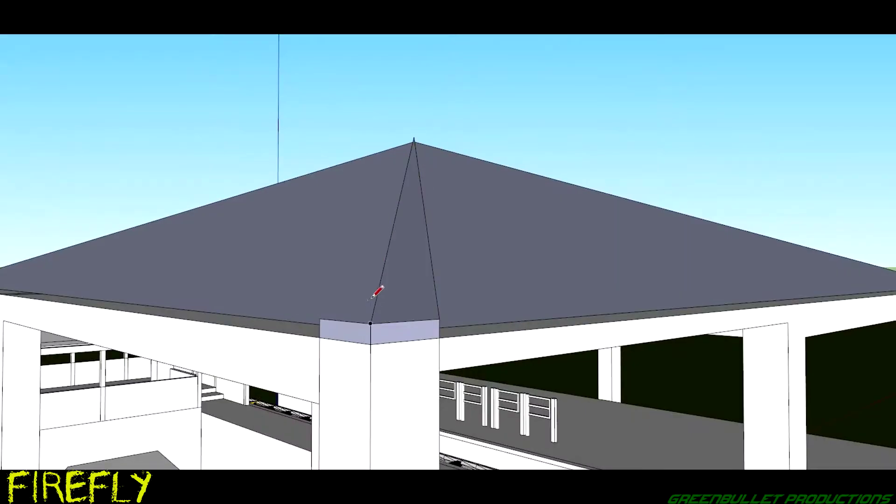
{"action": "middle_click_drag", "start_coordinate": [368, 299], "coordinate": [222, 157]}
{"action": "mouse_move", "coordinate": [350, 315]}
{"action": "middle_mouse_down"}
{"action": "mouse_move", "coordinate": [248, 320]}
{"action": "mouse_move", "coordinate": [489, 314]}
{"action": "mouse_move", "coordinate": [560, 348]}
{"action": "mouse_move", "coordinate": [491, 198]}
{"action": "middle_mouse_up"}
- Undo the sloped roof faces, leaving the open frame, and view the station's opposite side
{"action": "key", "text": "ctrl+z"}
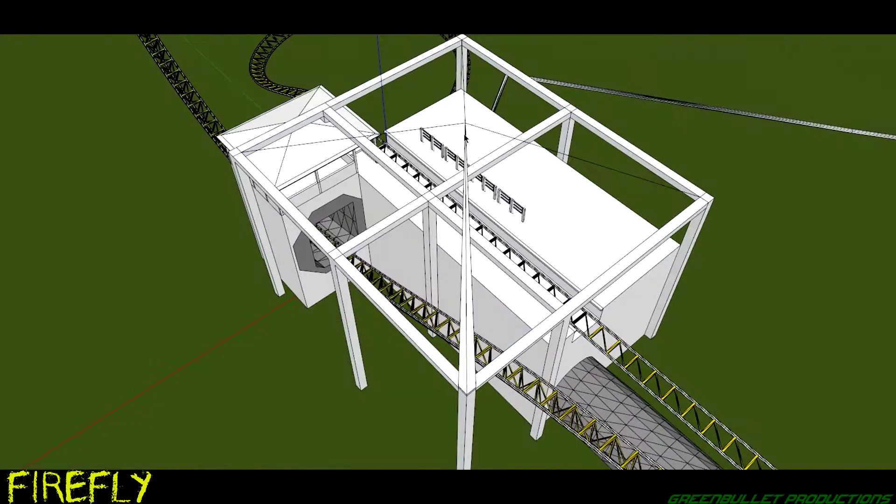
{"action": "middle_click_drag", "start_coordinate": [468, 169], "coordinate": [455, 394]}
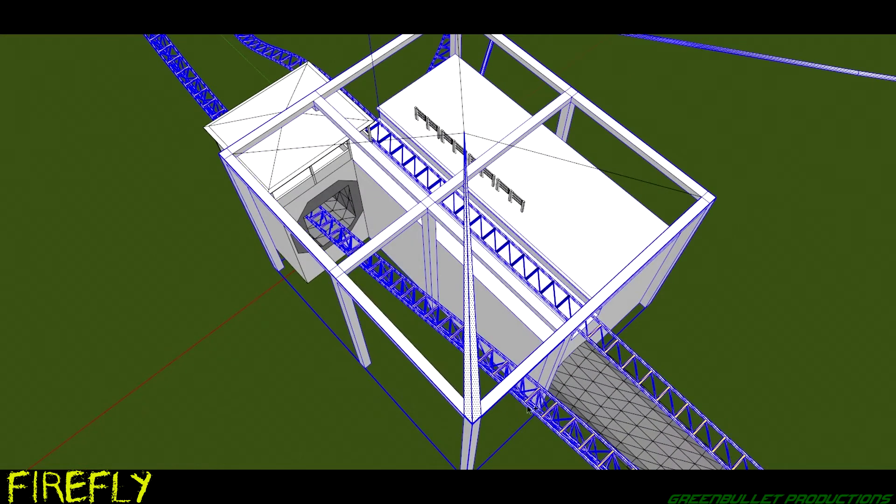
{"action": "middle_click_drag", "start_coordinate": [472, 252], "coordinate": [162, 41]}
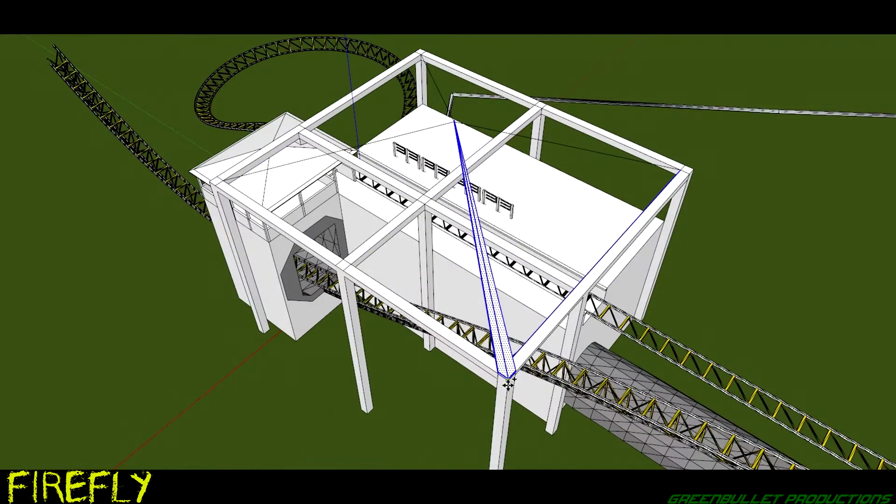
{"action": "middle_click_drag", "start_coordinate": [655, 123], "coordinate": [546, 296]}
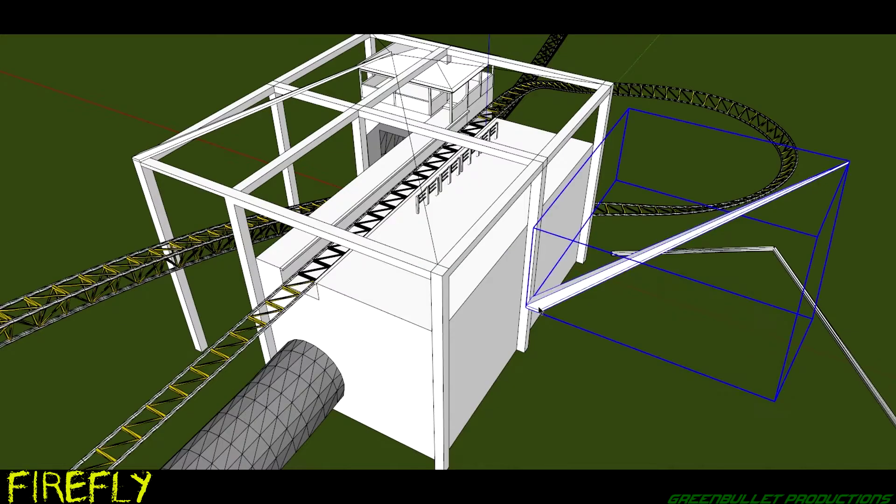
{"action": "scroll", "coordinate": [539, 312], "scroll_direction": "up", "scroll_amount": 4}
- Move the selected beam group so its end sits on the building corner
{"action": "key", "text": "m"}
{"action": "left_click_drag", "start_coordinate": [506, 300], "coordinate": [314, 237]}
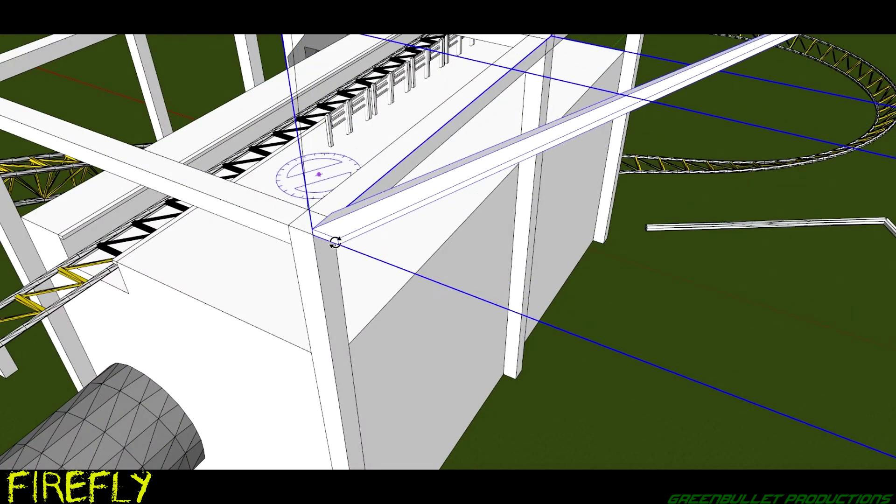
{"action": "middle_click_drag", "start_coordinate": [426, 145], "coordinate": [410, 140]}
{"action": "scroll", "coordinate": [411, 137], "scroll_direction": "up", "scroll_amount": 5}
- Rotate the beam about the corner so it slopes up toward the roof peak
{"action": "key", "text": "q"}
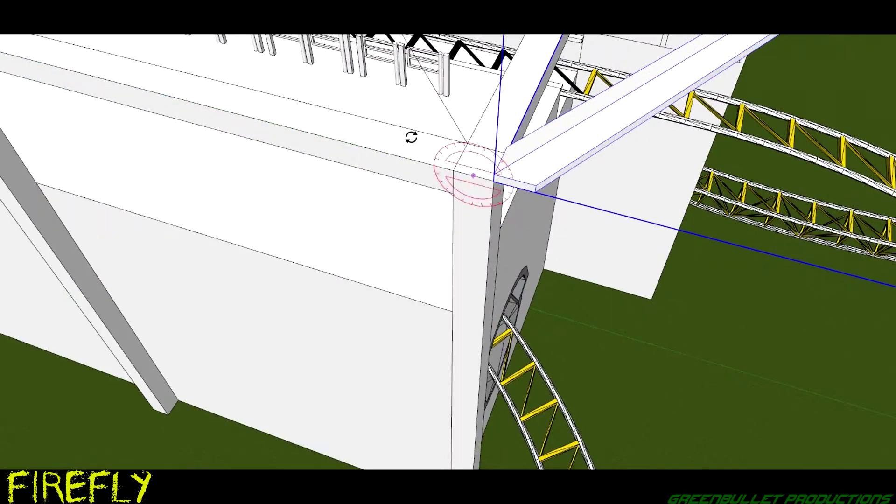
{"action": "scroll", "coordinate": [161, 39], "scroll_direction": "down", "scroll_amount": 5}
{"action": "middle_click_drag", "start_coordinate": [161, 39], "coordinate": [298, 138]}
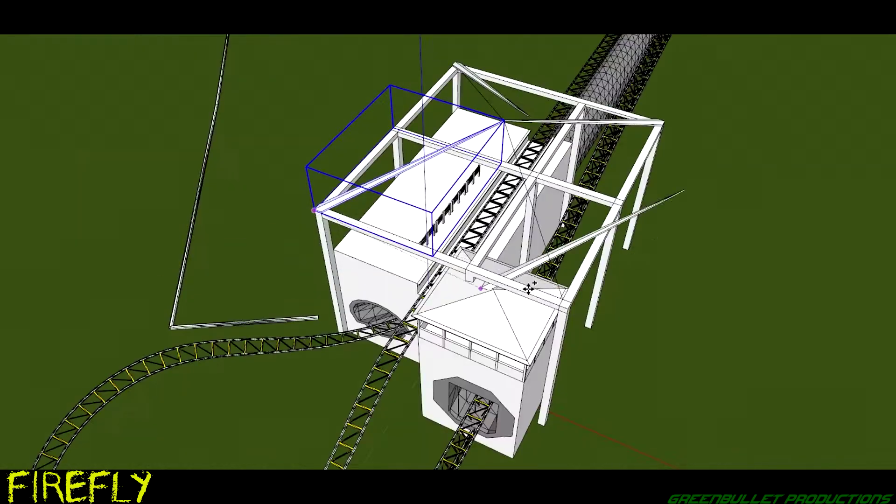
{"action": "scroll", "coordinate": [297, 138], "scroll_direction": "up", "scroll_amount": 5}
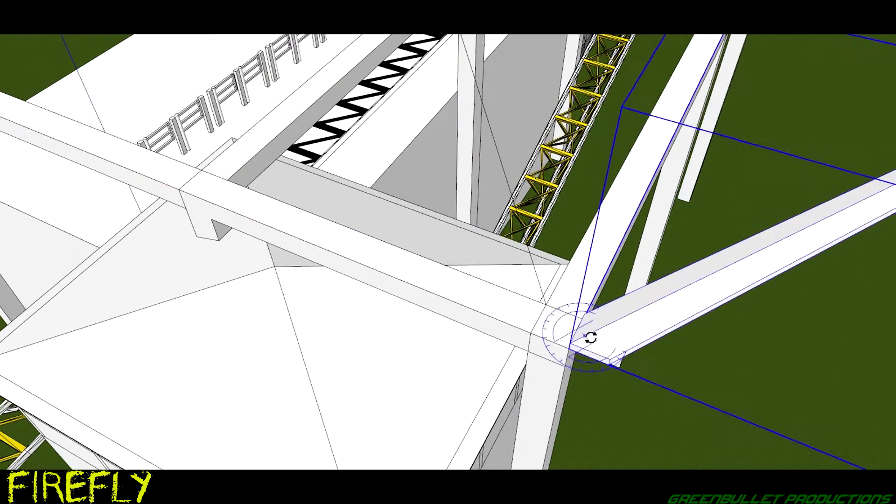
{"action": "scroll", "coordinate": [590, 337], "scroll_direction": "down", "scroll_amount": 2}
{"action": "scroll", "coordinate": [579, 327], "scroll_direction": "down", "scroll_amount": 4}
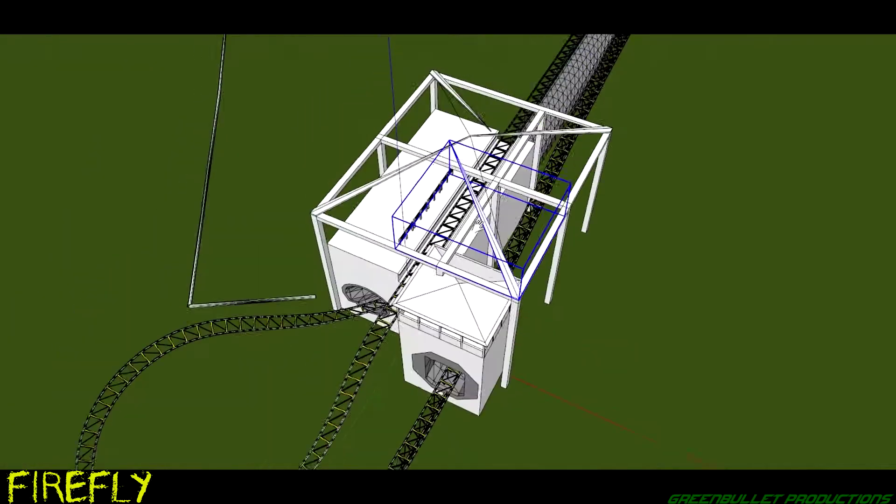
{"action": "scroll", "coordinate": [432, 132], "scroll_direction": "up", "scroll_amount": 5}
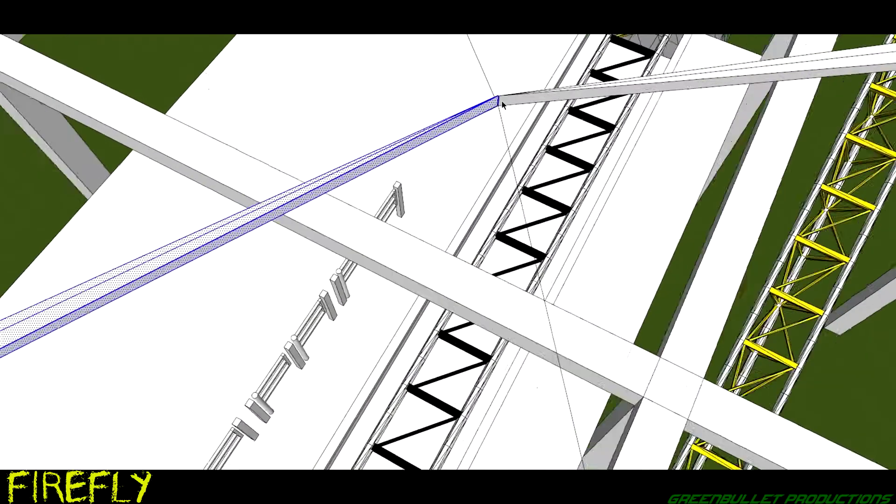
{"action": "scroll", "coordinate": [502, 101], "scroll_direction": "down", "scroll_amount": 3}
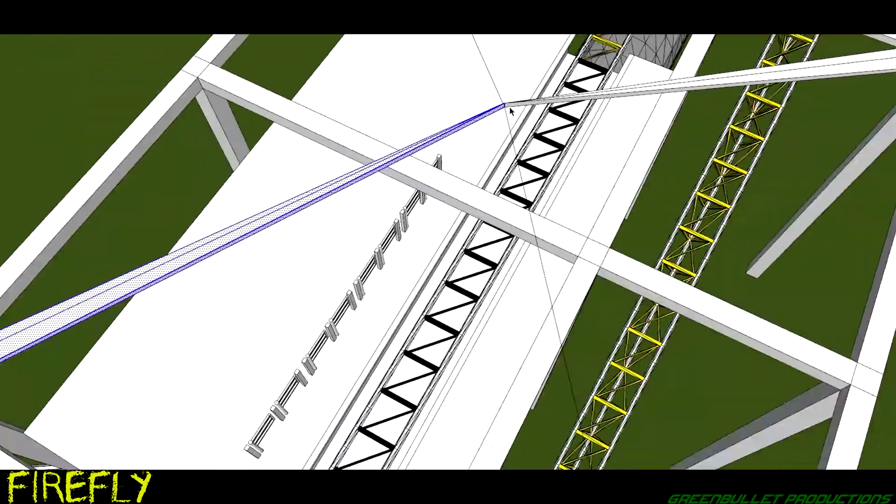
{"action": "middle_click_drag", "start_coordinate": [502, 100], "coordinate": [446, 100]}
{"action": "scroll", "coordinate": [445, 100], "scroll_direction": "up", "scroll_amount": 3}
{"action": "scroll", "coordinate": [352, 286], "scroll_direction": "up", "scroll_amount": 3}
- Orbit over the roof to check the tapered rafter from high and low angles
{"action": "middle_click_drag", "start_coordinate": [352, 286], "coordinate": [149, 40]}
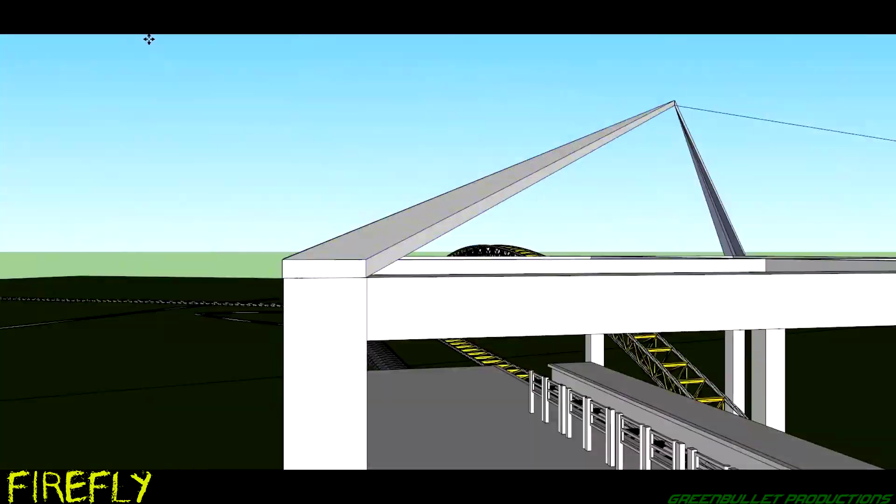
{"action": "middle_click_drag", "start_coordinate": [369, 279], "coordinate": [290, 302]}
{"action": "scroll", "coordinate": [282, 307], "scroll_direction": "down", "scroll_amount": 3}
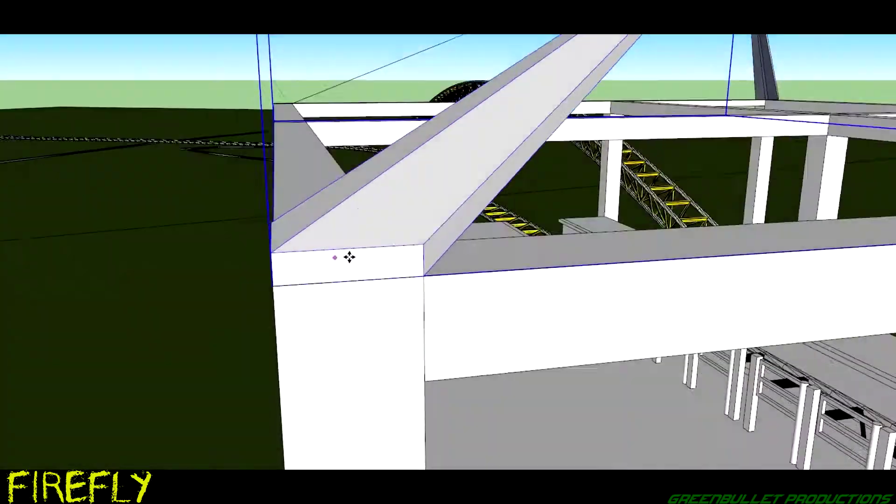
{"action": "middle_click_drag", "start_coordinate": [348, 257], "coordinate": [536, 76]}
{"action": "scroll", "coordinate": [639, 141], "scroll_direction": "up", "scroll_amount": 3}
{"action": "scroll", "coordinate": [633, 155], "scroll_direction": "down", "scroll_amount": 3}
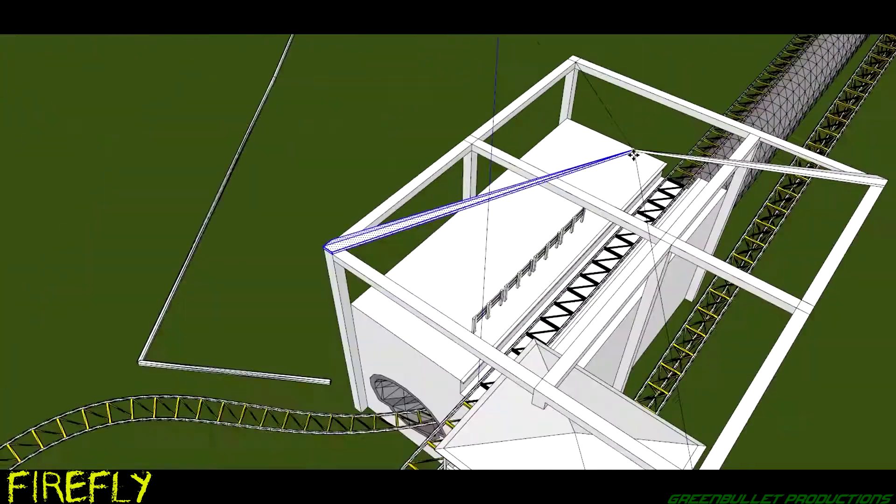
{"action": "middle_click_drag", "start_coordinate": [633, 155], "coordinate": [474, 234]}
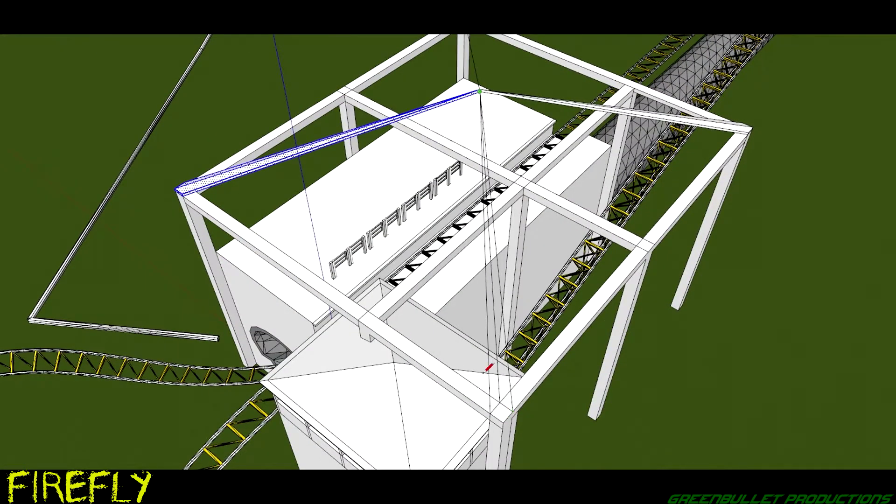
{"action": "middle_click_drag", "start_coordinate": [505, 416], "coordinate": [431, 163]}
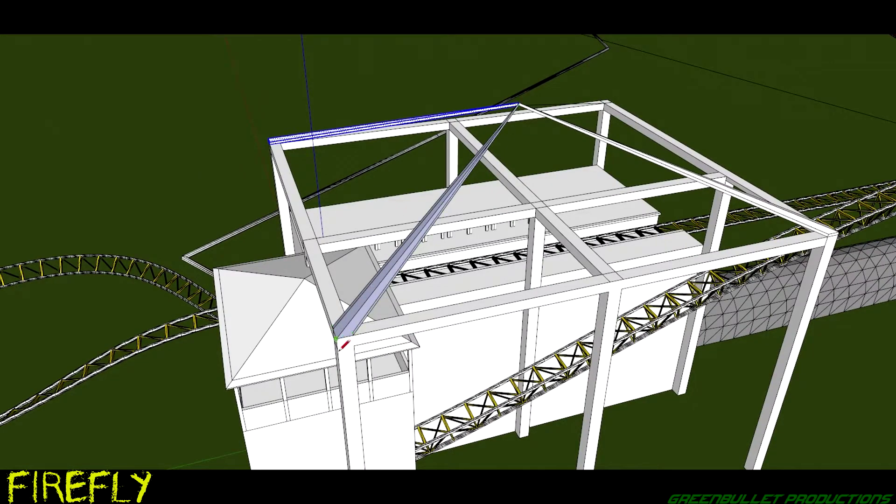
{"action": "scroll", "coordinate": [339, 328], "scroll_direction": "up", "scroll_amount": 3}
- Orbit around the rafter beams and return to the Select tool
{"action": "mouse_move", "coordinate": [339, 328]}
{"action": "middle_mouse_down"}
{"action": "mouse_move", "coordinate": [426, 267]}
{"action": "mouse_move", "coordinate": [423, 363]}
{"action": "middle_mouse_up"}
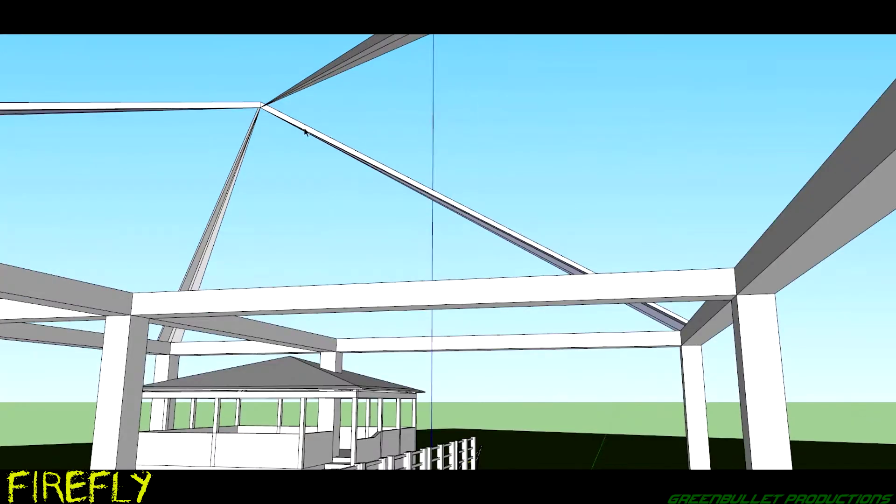
{"action": "mouse_move", "coordinate": [304, 131]}
{"action": "middle_mouse_down"}
{"action": "mouse_move", "coordinate": [649, 136]}
{"action": "mouse_move", "coordinate": [737, 178]}
{"action": "mouse_move", "coordinate": [660, 260]}
{"action": "mouse_move", "coordinate": [642, 84]}
{"action": "mouse_move", "coordinate": [476, 294]}
{"action": "mouse_move", "coordinate": [426, 382]}
{"action": "mouse_move", "coordinate": [645, 210]}
{"action": "mouse_move", "coordinate": [624, 126]}
{"action": "mouse_move", "coordinate": [340, 70]}
{"action": "mouse_move", "coordinate": [650, 300]}
{"action": "mouse_move", "coordinate": [614, 331]}
{"action": "middle_mouse_up"}
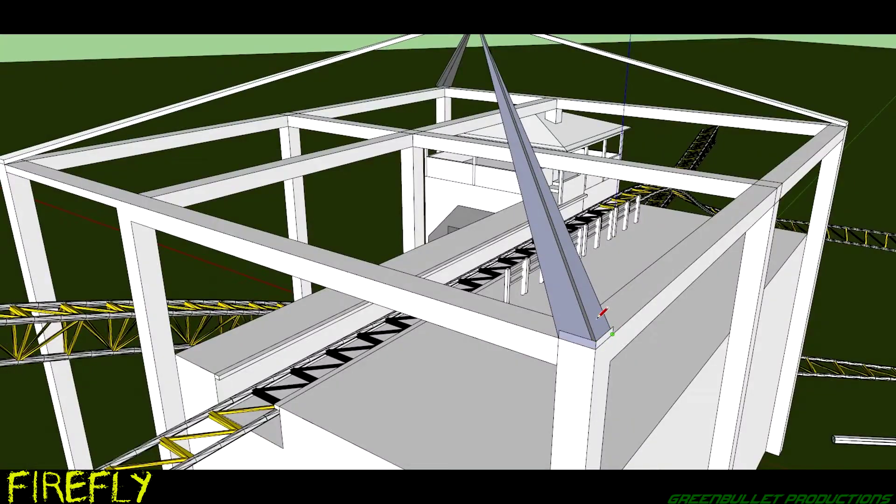
{"action": "key", "text": "space"}
{"action": "scroll", "coordinate": [600, 316], "scroll_direction": "down", "scroll_amount": 2}
{"action": "scroll", "coordinate": [560, 230], "scroll_direction": "up", "scroll_amount": 5}
- Select the sloped rafter and view it from a low angle at its corner
{"action": "left_click", "coordinate": [497, 235]}
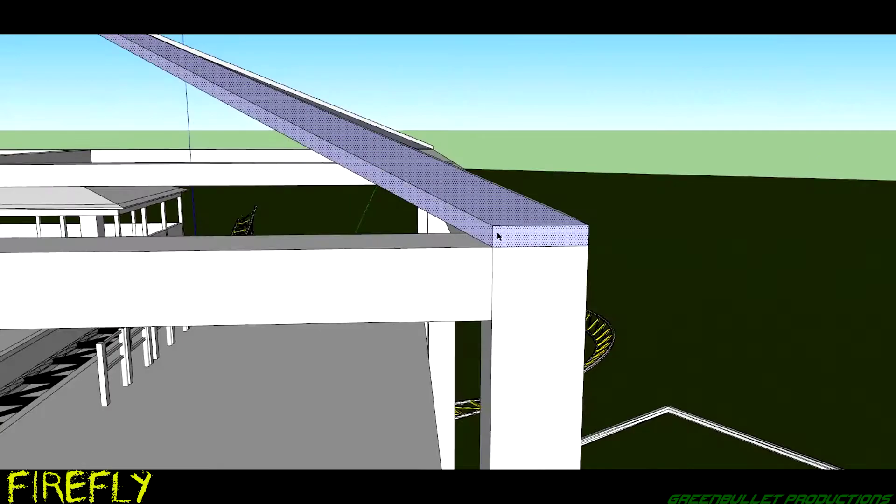
{"action": "key", "text": "l"}
{"action": "mouse_move", "coordinate": [497, 236]}
{"action": "middle_mouse_down"}
{"action": "mouse_move", "coordinate": [732, 373]}
{"action": "mouse_move", "coordinate": [268, 159]}
{"action": "middle_mouse_up"}
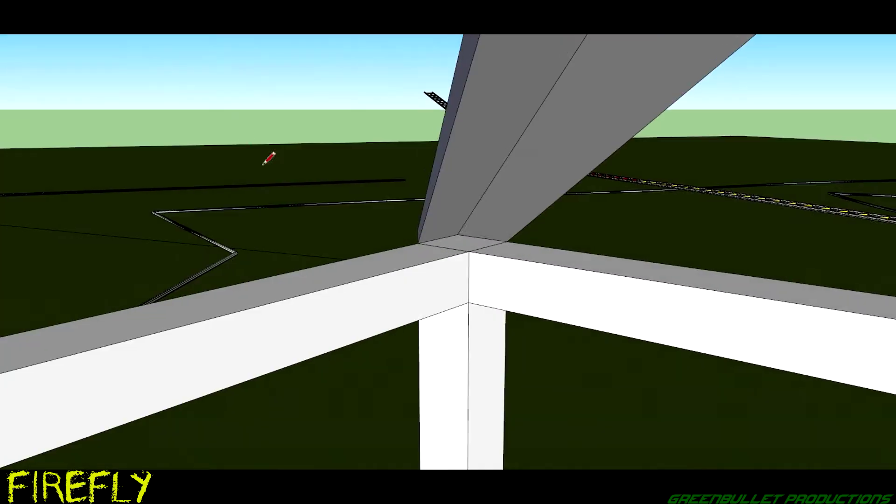
{"action": "scroll", "coordinate": [474, 244], "scroll_direction": "down", "scroll_amount": 3}
{"action": "scroll", "coordinate": [452, 244], "scroll_direction": "up", "scroll_amount": 3}
{"action": "mouse_move", "coordinate": [452, 244]}
{"action": "middle_mouse_down"}
{"action": "mouse_move", "coordinate": [420, 265]}
{"action": "mouse_move", "coordinate": [366, 266]}
{"action": "mouse_move", "coordinate": [354, 253]}
{"action": "mouse_move", "coordinate": [364, 377]}
{"action": "mouse_move", "coordinate": [282, 446]}
{"action": "mouse_move", "coordinate": [346, 257]}
{"action": "middle_mouse_up"}
{"action": "scroll", "coordinate": [420, 265], "scroll_direction": "down", "scroll_amount": 3}
{"action": "scroll", "coordinate": [366, 266], "scroll_direction": "up", "scroll_amount": 3}
{"action": "scroll", "coordinate": [365, 377], "scroll_direction": "down", "scroll_amount": 2}
- Draw the remaining hip rafters meeting at the peak, then look down on it
{"action": "key", "text": "l"}
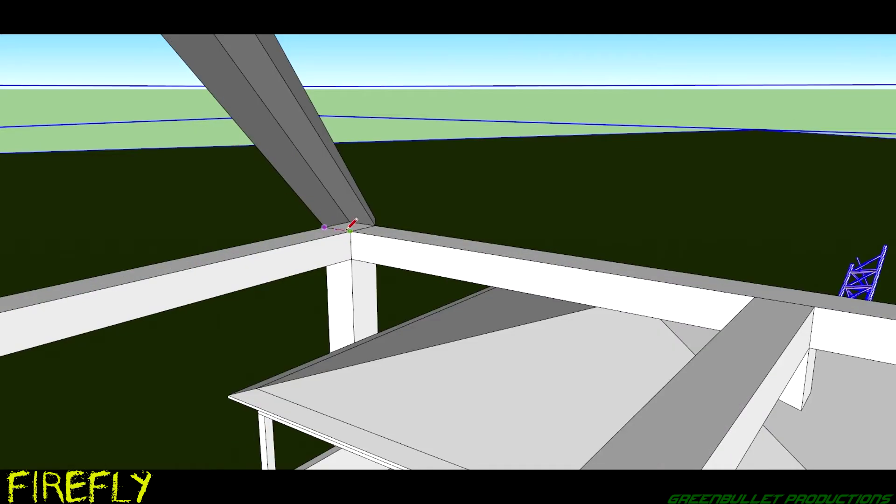
{"action": "scroll", "coordinate": [350, 231], "scroll_direction": "down", "scroll_amount": 3}
{"action": "mouse_move", "coordinate": [350, 210]}
{"action": "middle_mouse_down"}
{"action": "mouse_move", "coordinate": [362, 258]}
{"action": "mouse_move", "coordinate": [384, 286]}
{"action": "mouse_move", "coordinate": [369, 326]}
{"action": "mouse_move", "coordinate": [375, 355]}
{"action": "mouse_move", "coordinate": [145, 212]}
{"action": "middle_mouse_up"}
{"action": "scroll", "coordinate": [255, 384], "scroll_direction": "up", "scroll_amount": 3}
{"action": "scroll", "coordinate": [231, 262], "scroll_direction": "down", "scroll_amount": 5}
{"action": "mouse_move", "coordinate": [230, 262]}
{"action": "middle_mouse_down"}
{"action": "mouse_move", "coordinate": [390, 393]}
{"action": "mouse_move", "coordinate": [460, 253]}
{"action": "mouse_move", "coordinate": [419, 297]}
{"action": "mouse_move", "coordinate": [490, 316]}
{"action": "mouse_move", "coordinate": [394, 300]}
{"action": "mouse_move", "coordinate": [394, 270]}
{"action": "mouse_move", "coordinate": [414, 212]}
{"action": "mouse_move", "coordinate": [407, 192]}
{"action": "mouse_move", "coordinate": [422, 172]}
{"action": "middle_mouse_up"}
{"action": "scroll", "coordinate": [390, 394], "scroll_direction": "up", "scroll_amount": 3}
{"action": "scroll", "coordinate": [490, 316], "scroll_direction": "down", "scroll_amount": 5}
{"action": "scroll", "coordinate": [414, 212], "scroll_direction": "up", "scroll_amount": 5}
- Enter the rafter group's edit mode and orbit around the roof peak
{"action": "double_click", "coordinate": [419, 199]}
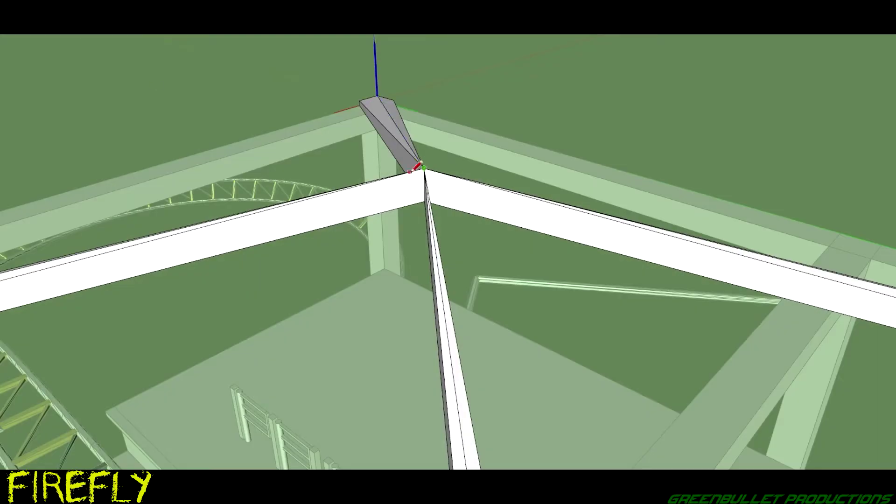
{"action": "mouse_move", "coordinate": [458, 179]}
{"action": "middle_mouse_down"}
{"action": "mouse_move", "coordinate": [392, 212]}
{"action": "mouse_move", "coordinate": [844, 196]}
{"action": "mouse_move", "coordinate": [600, 376]}
{"action": "middle_mouse_up"}
{"action": "scroll", "coordinate": [600, 376], "scroll_direction": "up", "scroll_amount": 3}
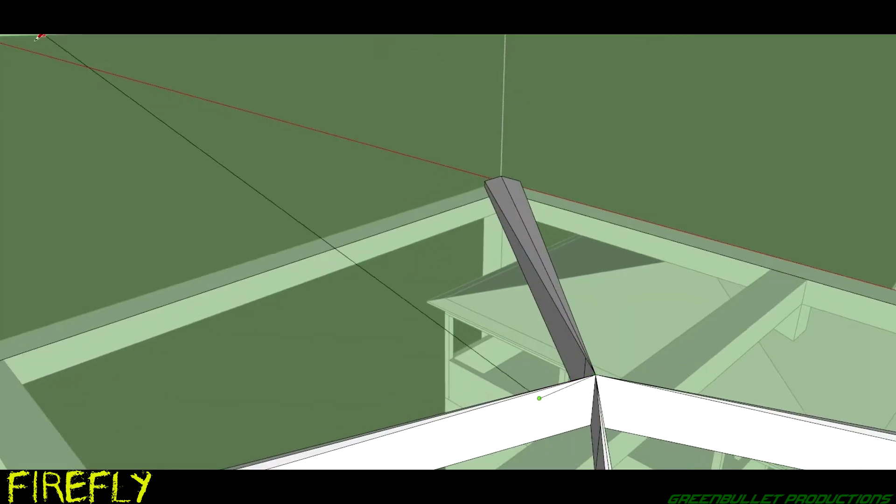
{"action": "mouse_move", "coordinate": [648, 383]}
{"action": "middle_mouse_down"}
{"action": "mouse_move", "coordinate": [444, 408]}
{"action": "mouse_move", "coordinate": [483, 319]}
{"action": "mouse_move", "coordinate": [312, 320]}
{"action": "mouse_move", "coordinate": [528, 331]}
{"action": "middle_mouse_up"}
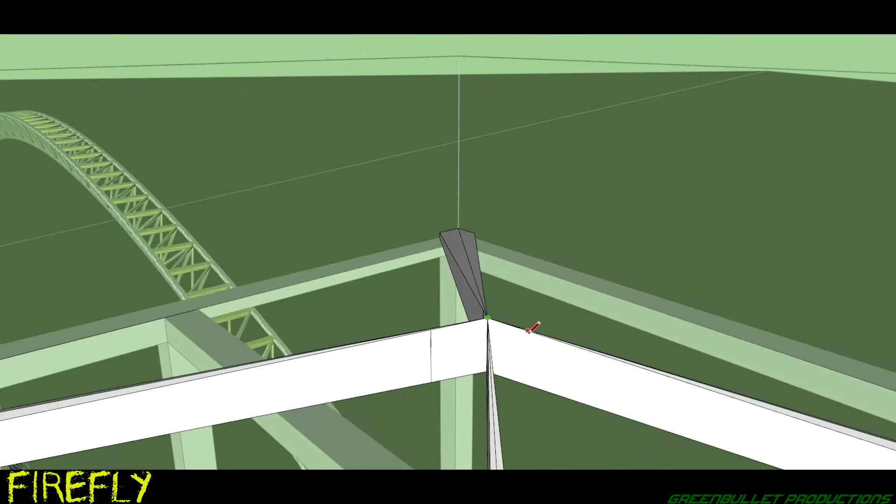
{"action": "middle_click_drag", "start_coordinate": [526, 385], "coordinate": [414, 192]}
{"action": "scroll", "coordinate": [410, 196], "scroll_direction": "up", "scroll_amount": 3}
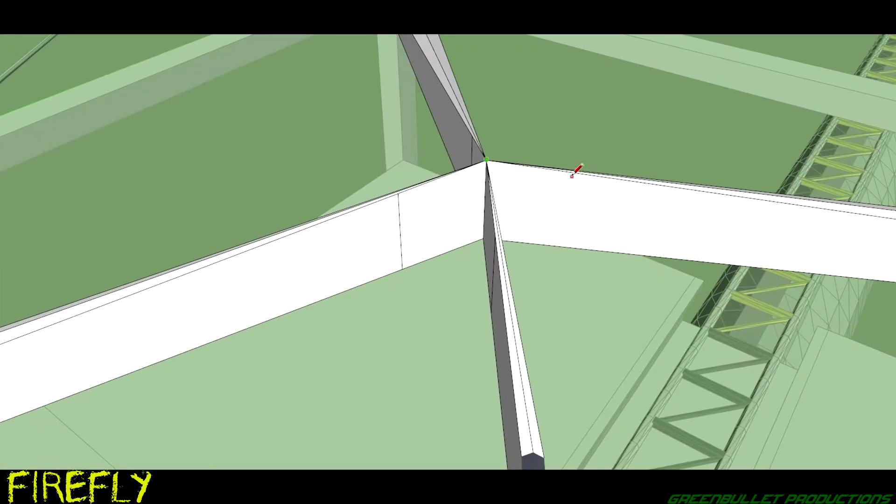
{"action": "scroll", "coordinate": [561, 230], "scroll_direction": "down", "scroll_amount": 3}
{"action": "mouse_move", "coordinate": [537, 244]}
{"action": "middle_mouse_down"}
{"action": "mouse_move", "coordinate": [420, 326]}
{"action": "mouse_move", "coordinate": [392, 444]}
{"action": "mouse_move", "coordinate": [455, 399]}
{"action": "middle_mouse_up"}
- Inspect the rafters' underside from below, then return above the roof beams
{"action": "scroll", "coordinate": [455, 399], "scroll_direction": "up", "scroll_amount": 5}
{"action": "middle_click_drag", "start_coordinate": [544, 250], "coordinate": [560, 70]}
{"action": "scroll", "coordinate": [546, 376], "scroll_direction": "down", "scroll_amount": 5}
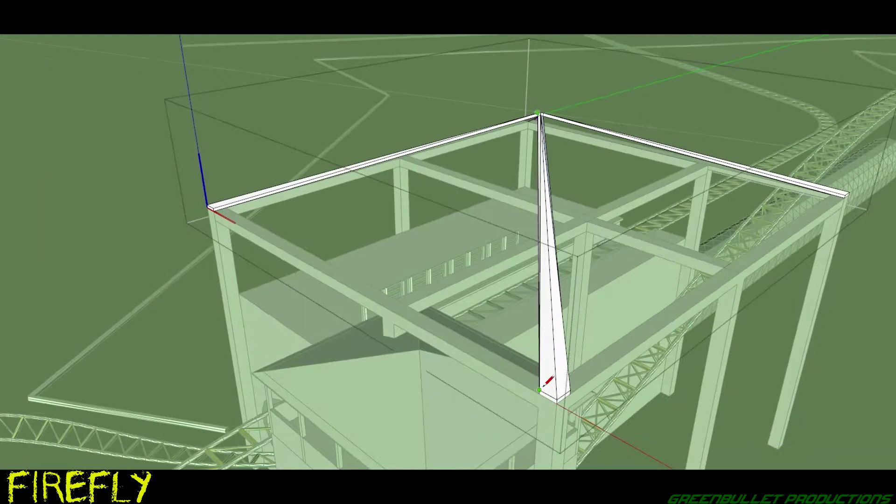
{"action": "scroll", "coordinate": [546, 117], "scroll_direction": "up", "scroll_amount": 5}
{"action": "middle_click_drag", "start_coordinate": [547, 111], "coordinate": [452, 238]}
{"action": "scroll", "coordinate": [406, 317], "scroll_direction": "down", "scroll_amount": 3}
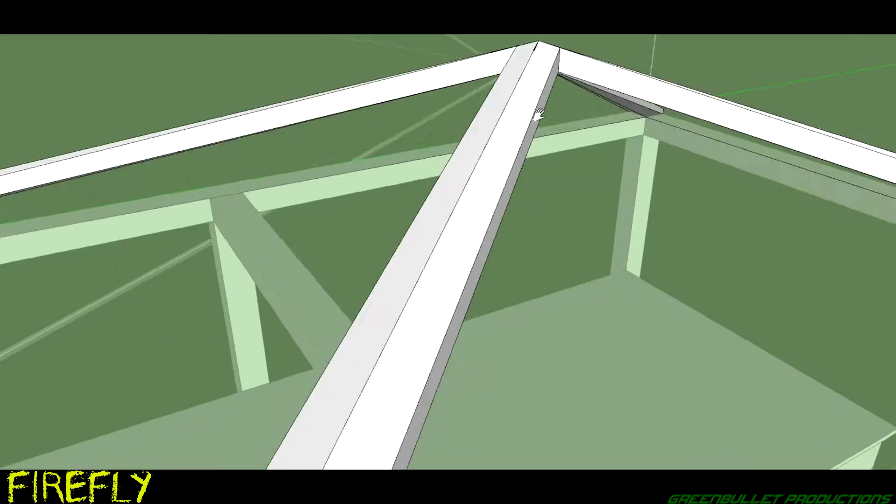
{"action": "scroll", "coordinate": [516, 180], "scroll_direction": "up", "scroll_amount": 5}
{"action": "middle_click_drag", "start_coordinate": [516, 180], "coordinate": [420, 70]}
{"action": "scroll", "coordinate": [265, 311], "scroll_direction": "up", "scroll_amount": 3}
{"action": "middle_click_drag", "start_coordinate": [266, 312], "coordinate": [322, 304]}
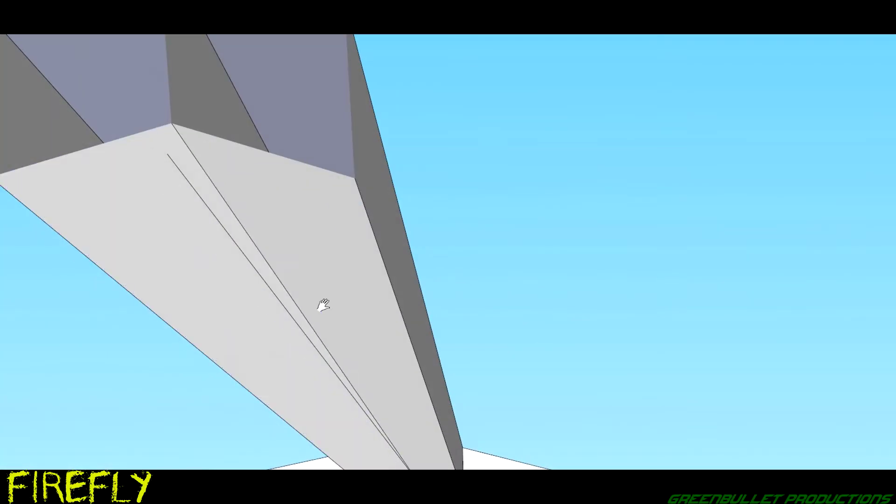
{"action": "scroll", "coordinate": [448, 407], "scroll_direction": "down", "scroll_amount": 5}
{"action": "mouse_move", "coordinate": [451, 391]}
{"action": "middle_mouse_down"}
{"action": "mouse_move", "coordinate": [426, 394]}
{"action": "mouse_move", "coordinate": [436, 286]}
{"action": "mouse_move", "coordinate": [392, 306]}
{"action": "mouse_move", "coordinate": [235, 156]}
{"action": "mouse_move", "coordinate": [679, 362]}
{"action": "mouse_move", "coordinate": [320, 253]}
{"action": "mouse_move", "coordinate": [230, 276]}
{"action": "mouse_move", "coordinate": [745, 364]}
{"action": "mouse_move", "coordinate": [250, 270]}
{"action": "middle_mouse_up"}
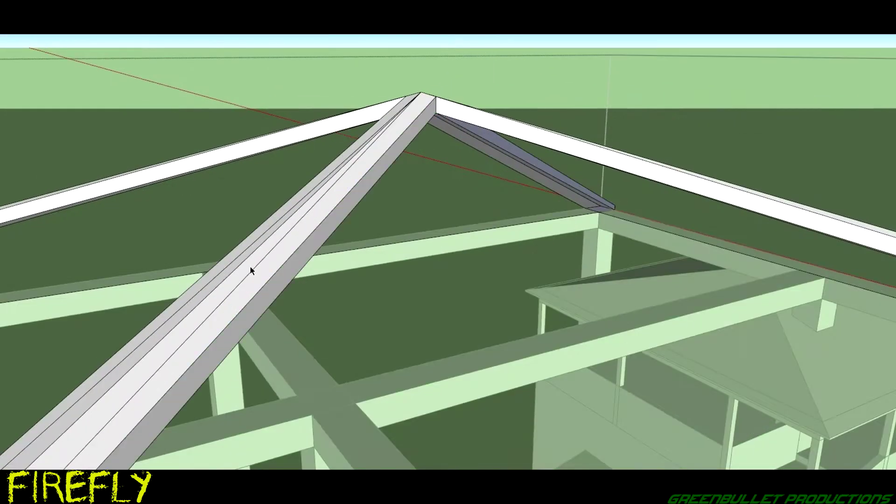
- Orbit and zoom beneath the peak to bring the rafter junction gap into view
{"action": "scroll", "coordinate": [254, 266], "scroll_direction": "up", "scroll_amount": 3}
{"action": "mouse_move", "coordinate": [420, 143]}
{"action": "middle_mouse_down"}
{"action": "mouse_move", "coordinate": [305, 202]}
{"action": "mouse_move", "coordinate": [372, 356]}
{"action": "mouse_move", "coordinate": [322, 376]}
{"action": "middle_mouse_up"}
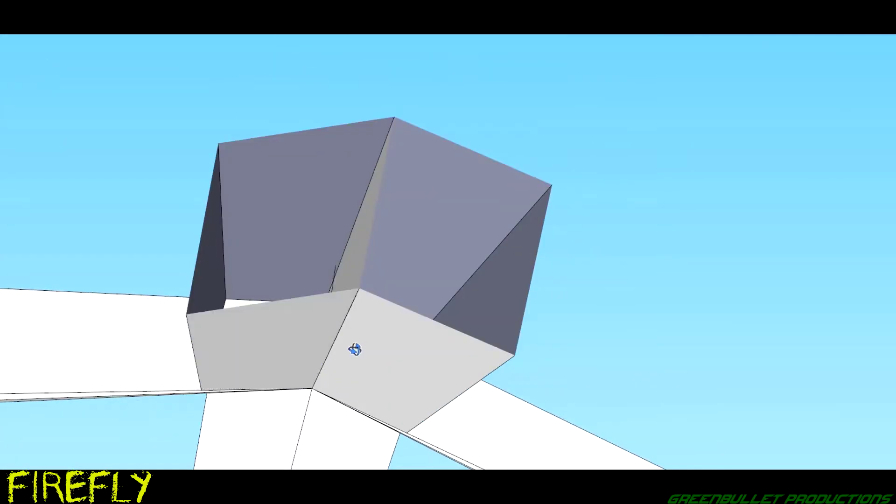
{"action": "middle_click_drag", "start_coordinate": [354, 349], "coordinate": [320, 310]}
{"action": "scroll", "coordinate": [320, 310], "scroll_direction": "down", "scroll_amount": 5}
{"action": "scroll", "coordinate": [410, 335], "scroll_direction": "up", "scroll_amount": 5}
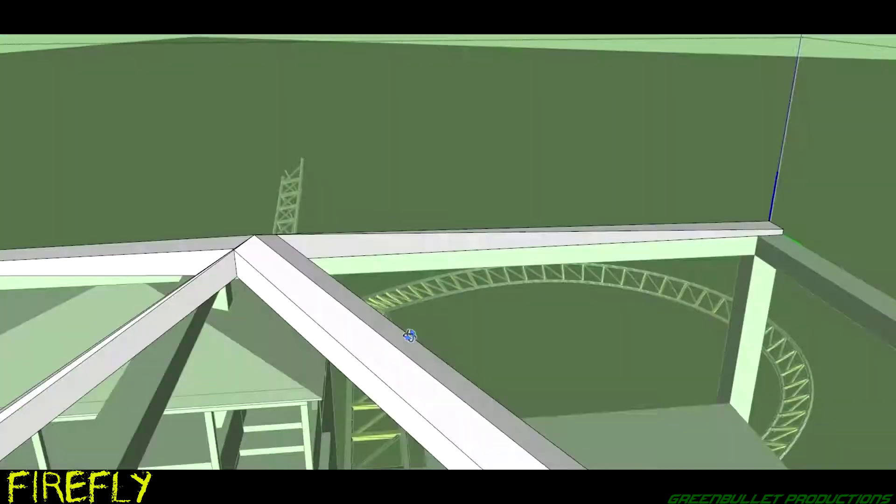
{"action": "mouse_move", "coordinate": [410, 335]}
{"action": "middle_mouse_down"}
{"action": "mouse_move", "coordinate": [205, 274]}
{"action": "mouse_move", "coordinate": [208, 284]}
{"action": "mouse_move", "coordinate": [286, 304]}
{"action": "middle_mouse_up"}
{"action": "scroll", "coordinate": [286, 303], "scroll_direction": "up", "scroll_amount": 3}
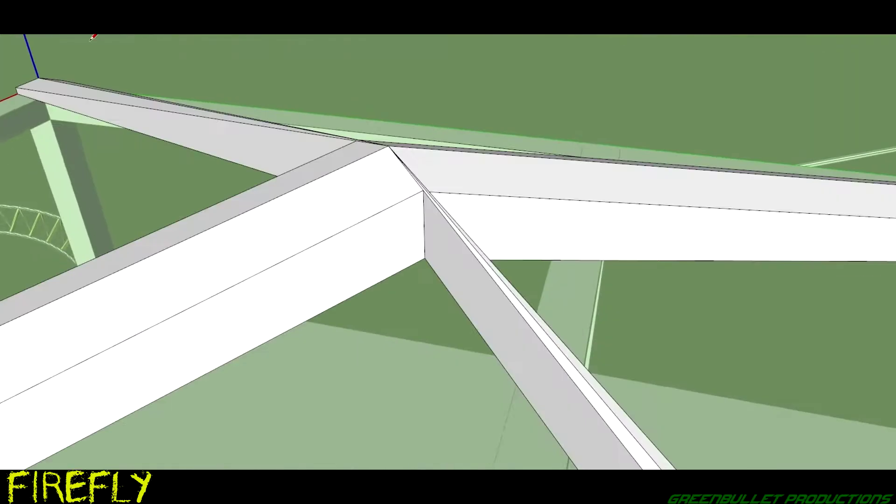
{"action": "scroll", "coordinate": [351, 298], "scroll_direction": "down", "scroll_amount": 6}
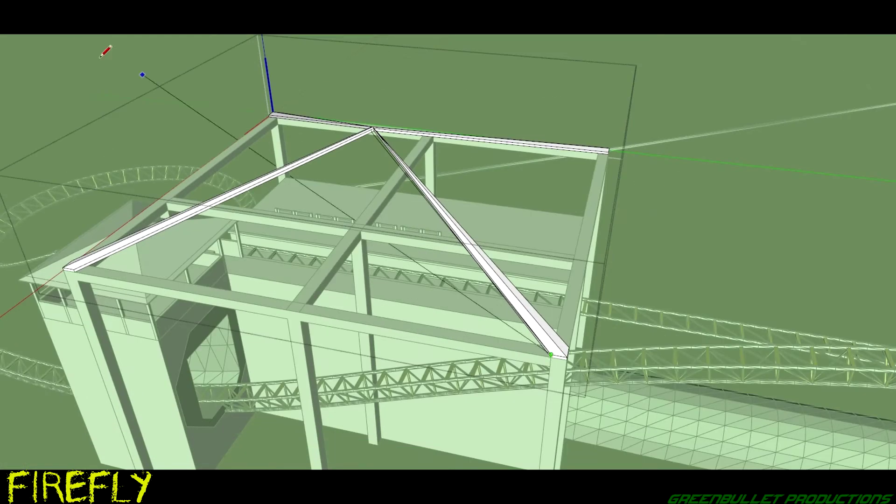
{"action": "scroll", "coordinate": [409, 164], "scroll_direction": "up", "scroll_amount": 5}
{"action": "scroll", "coordinate": [455, 184], "scroll_direction": "up", "scroll_amount": 3}
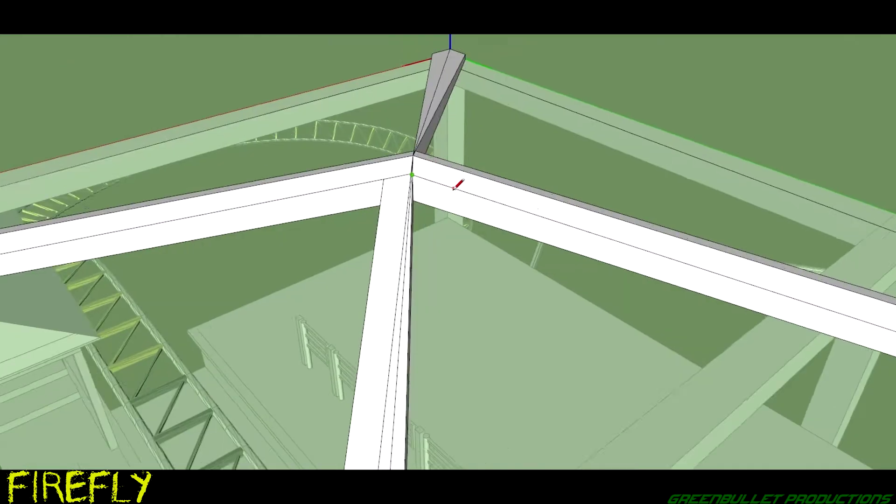
{"action": "middle_click_drag", "start_coordinate": [436, 200], "coordinate": [589, 209], "text": "shift"}
{"action": "scroll", "coordinate": [589, 209], "scroll_direction": "down", "scroll_amount": 5}
{"action": "scroll", "coordinate": [632, 150], "scroll_direction": "up", "scroll_amount": 3}
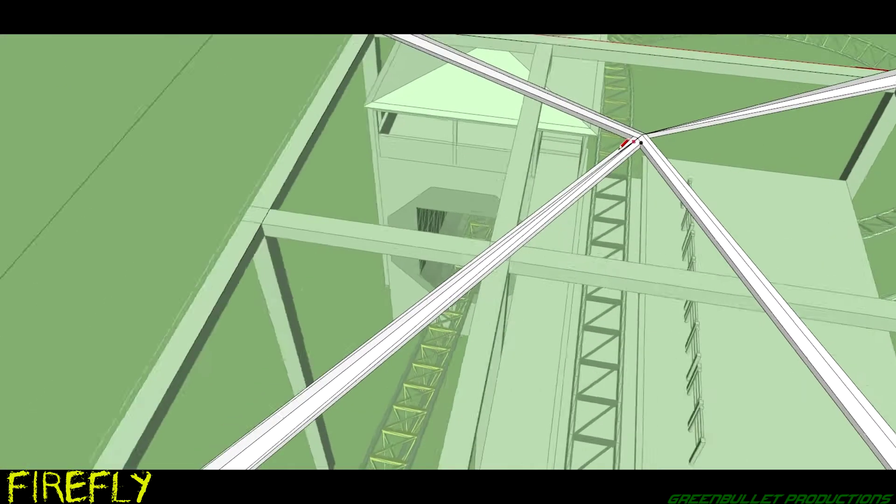
{"action": "scroll", "coordinate": [496, 250], "scroll_direction": "up", "scroll_amount": 2}
{"action": "mouse_move", "coordinate": [496, 250]}
{"action": "middle_mouse_down"}
{"action": "mouse_move", "coordinate": [650, 55]}
{"action": "mouse_move", "coordinate": [510, 145]}
{"action": "middle_mouse_up"}
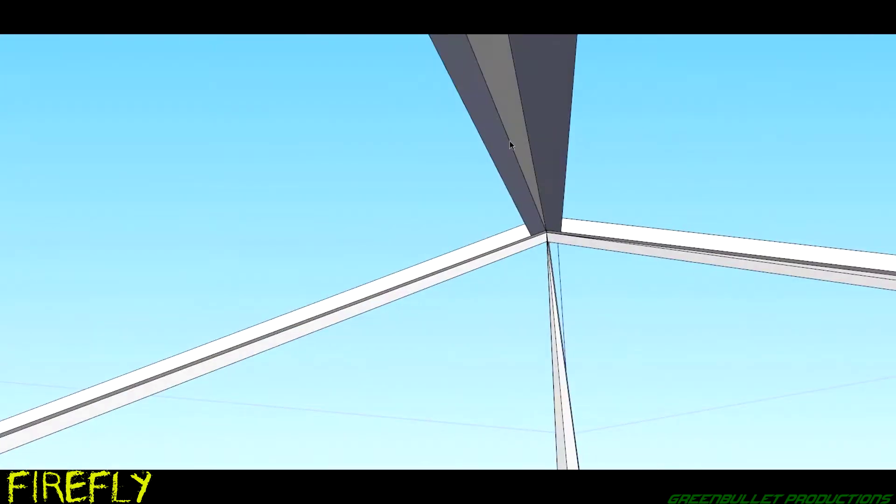
- Start a line from the rafter's corner endpoint below the junction
{"action": "left_click", "coordinate": [531, 152]}
{"action": "scroll", "coordinate": [515, 261], "scroll_direction": "up", "scroll_amount": 2}
{"action": "scroll", "coordinate": [515, 185], "scroll_direction": "up", "scroll_amount": 3}
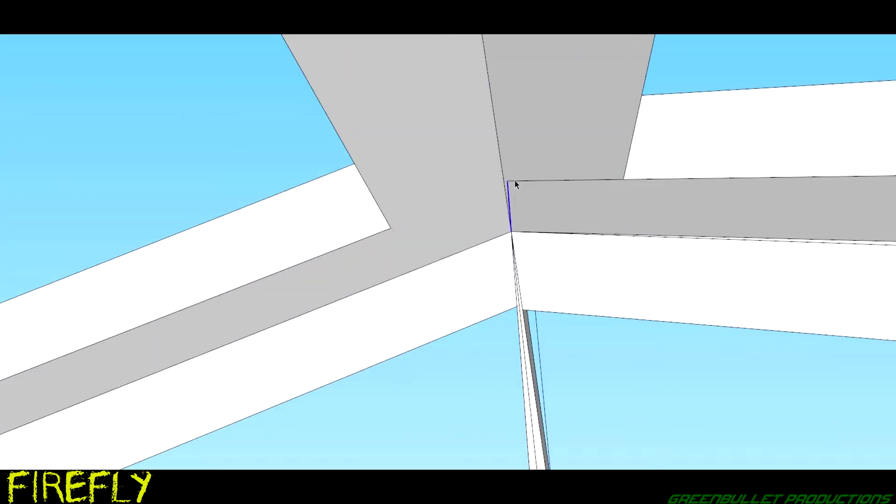
{"action": "mouse_move", "coordinate": [655, 240]}
{"action": "middle_mouse_down"}
{"action": "mouse_move", "coordinate": [495, 293]}
{"action": "mouse_move", "coordinate": [499, 316]}
{"action": "mouse_move", "coordinate": [541, 316]}
{"action": "mouse_move", "coordinate": [546, 332]}
{"action": "mouse_move", "coordinate": [280, 378]}
{"action": "mouse_move", "coordinate": [262, 373]}
{"action": "middle_mouse_up"}
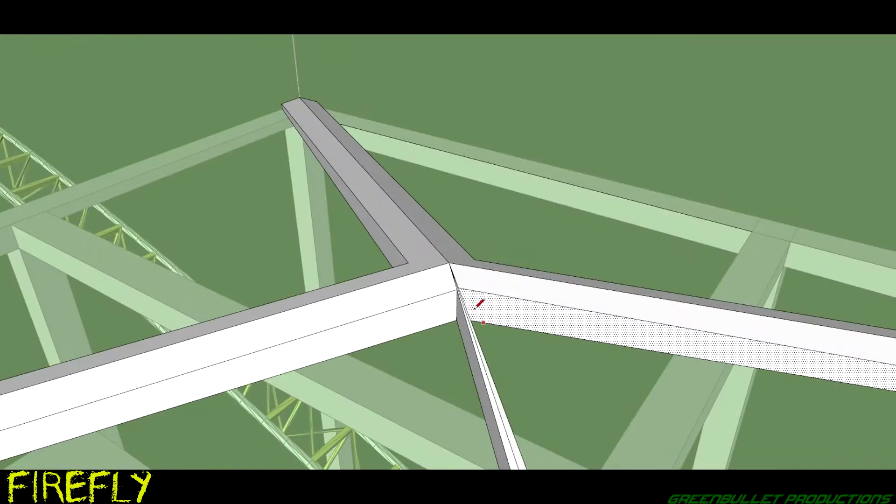
{"action": "middle_click_drag", "start_coordinate": [474, 309], "coordinate": [465, 283]}
{"action": "left_click", "coordinate": [465, 283]}
{"action": "mouse_move", "coordinate": [410, 350]}
{"action": "middle_mouse_down"}
{"action": "mouse_move", "coordinate": [200, 300]}
{"action": "mouse_move", "coordinate": [574, 300]}
{"action": "mouse_move", "coordinate": [436, 316]}
{"action": "mouse_move", "coordinate": [459, 243]}
{"action": "mouse_move", "coordinate": [483, 232]}
{"action": "middle_mouse_up"}
{"action": "scroll", "coordinate": [409, 216], "scroll_direction": "up", "scroll_amount": 3}
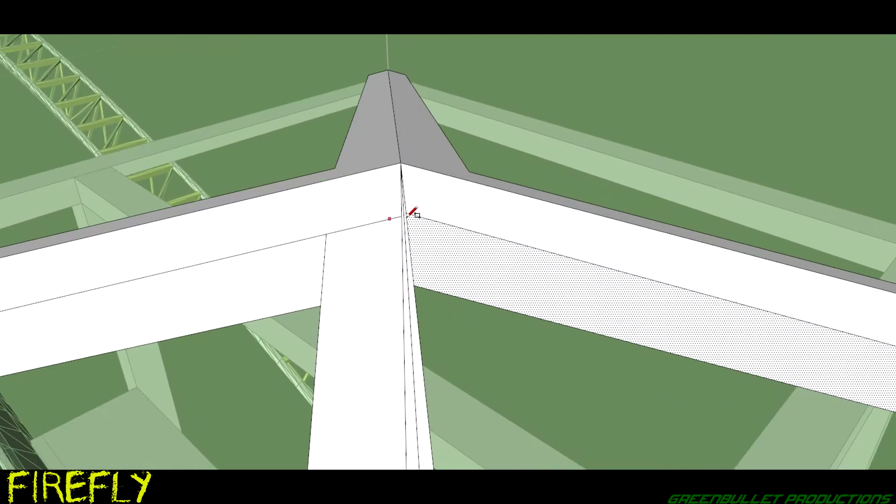
{"action": "mouse_move", "coordinate": [500, 299]}
{"action": "middle_mouse_down"}
{"action": "mouse_move", "coordinate": [392, 306]}
{"action": "mouse_move", "coordinate": [372, 290]}
{"action": "mouse_move", "coordinate": [699, 316]}
{"action": "mouse_move", "coordinate": [405, 309]}
{"action": "mouse_move", "coordinate": [441, 350]}
{"action": "mouse_move", "coordinate": [430, 100]}
{"action": "mouse_move", "coordinate": [357, 185]}
{"action": "mouse_move", "coordinate": [343, 229]}
{"action": "middle_mouse_up"}
{"action": "scroll", "coordinate": [401, 334], "scroll_direction": "up", "scroll_amount": 3}
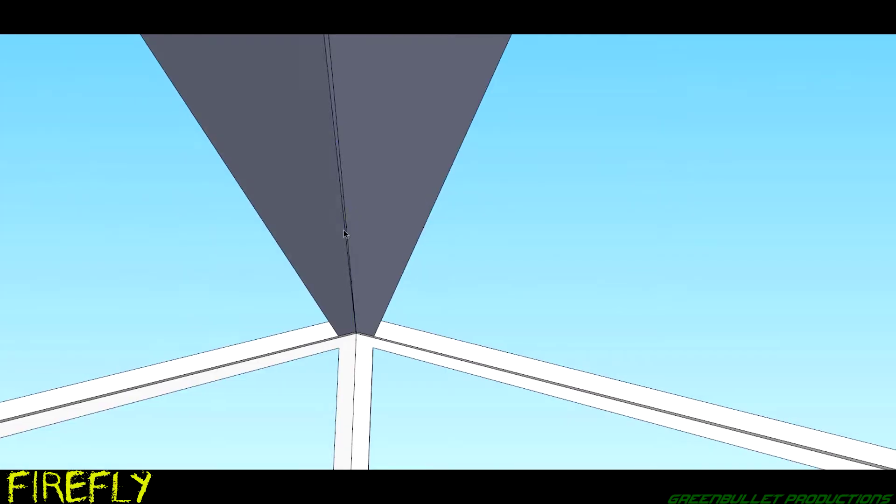
- Finish the outline at the beam corners so a face closes the junction gap
{"action": "left_click", "coordinate": [339, 138]}
{"action": "middle_click_drag", "start_coordinate": [360, 357], "coordinate": [420, 299]}
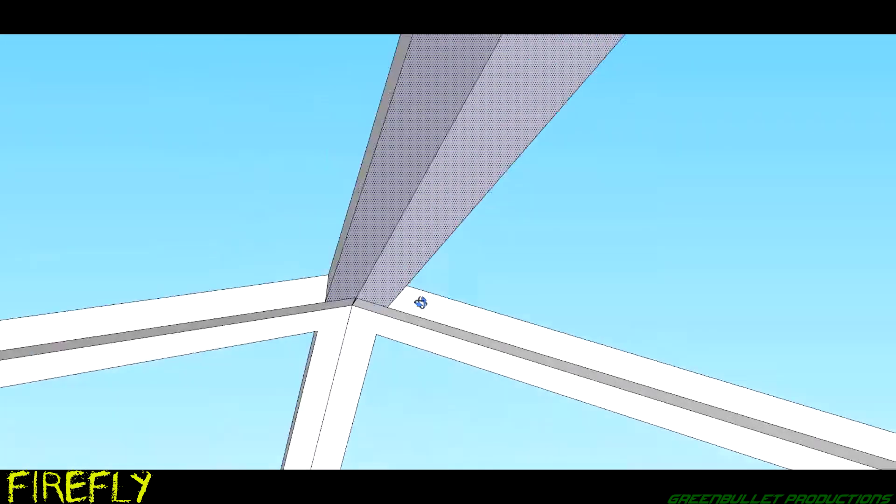
{"action": "scroll", "coordinate": [342, 255], "scroll_direction": "up", "scroll_amount": 3}
{"action": "scroll", "coordinate": [374, 264], "scroll_direction": "up", "scroll_amount": 2}
{"action": "middle_click_drag", "start_coordinate": [349, 282], "coordinate": [400, 206], "text": "shift"}
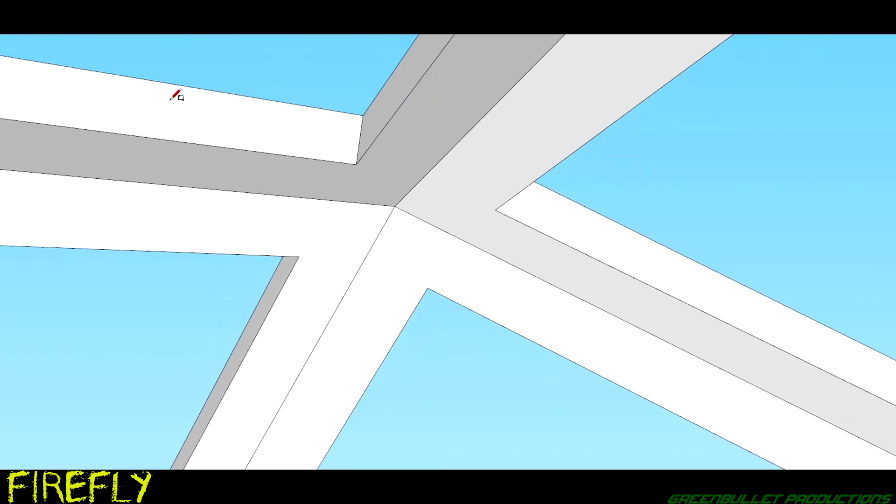
{"action": "left_click", "coordinate": [433, 290]}
{"action": "middle_click_drag", "start_coordinate": [434, 290], "coordinate": [490, 294]}
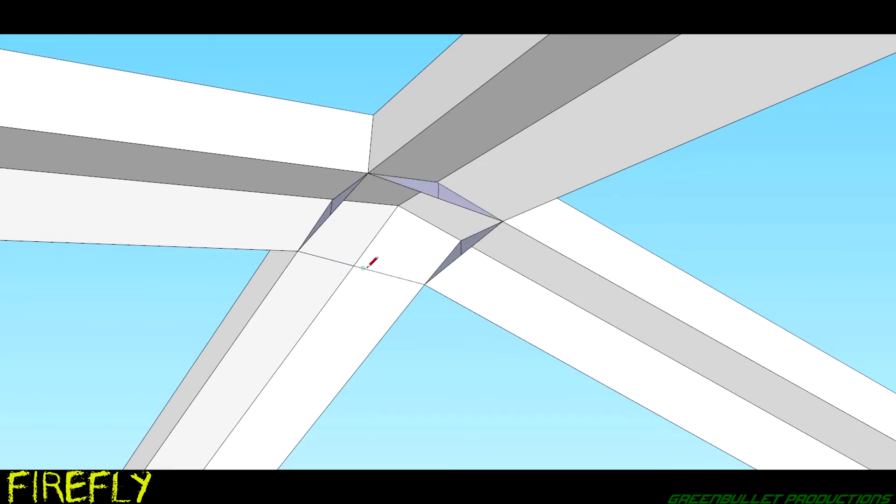
{"action": "scroll", "coordinate": [424, 285], "scroll_direction": "down", "scroll_amount": 3}
{"action": "left_click", "coordinate": [432, 226]}
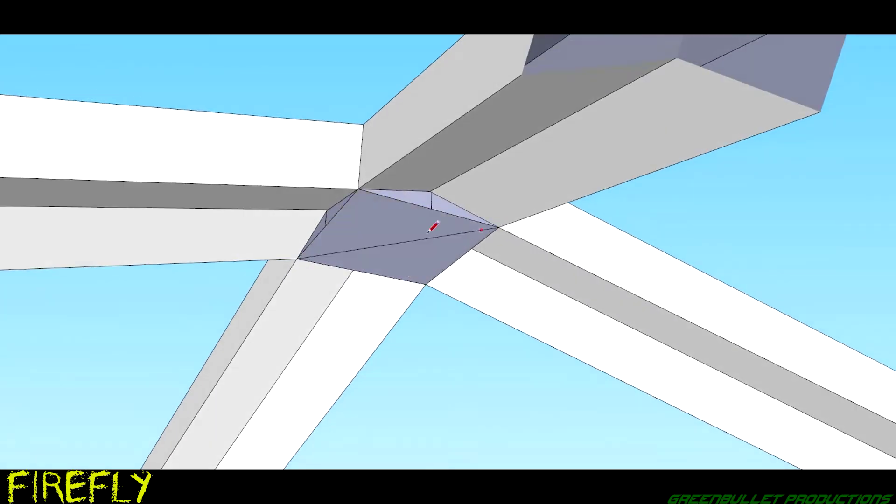
{"action": "mouse_move", "coordinate": [432, 226]}
{"action": "middle_mouse_down"}
{"action": "mouse_move", "coordinate": [343, 180]}
{"action": "mouse_move", "coordinate": [442, 266]}
{"action": "mouse_move", "coordinate": [146, 240]}
{"action": "mouse_move", "coordinate": [568, 320]}
{"action": "mouse_move", "coordinate": [553, 377]}
{"action": "mouse_move", "coordinate": [542, 380]}
{"action": "mouse_move", "coordinate": [566, 276]}
{"action": "middle_mouse_up"}
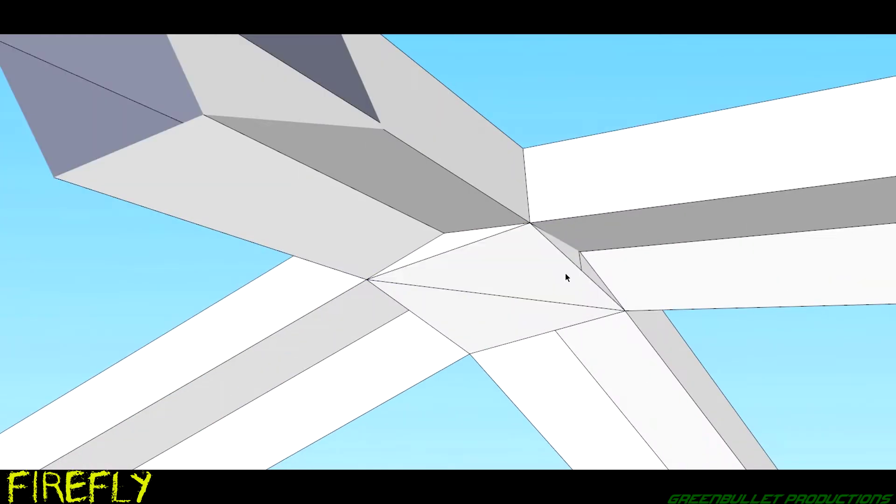
{"action": "mouse_move", "coordinate": [475, 287]}
{"action": "middle_mouse_down"}
{"action": "mouse_move", "coordinate": [514, 166]}
{"action": "mouse_move", "coordinate": [552, 148]}
{"action": "mouse_move", "coordinate": [532, 186]}
{"action": "mouse_move", "coordinate": [522, 174]}
{"action": "middle_mouse_up"}
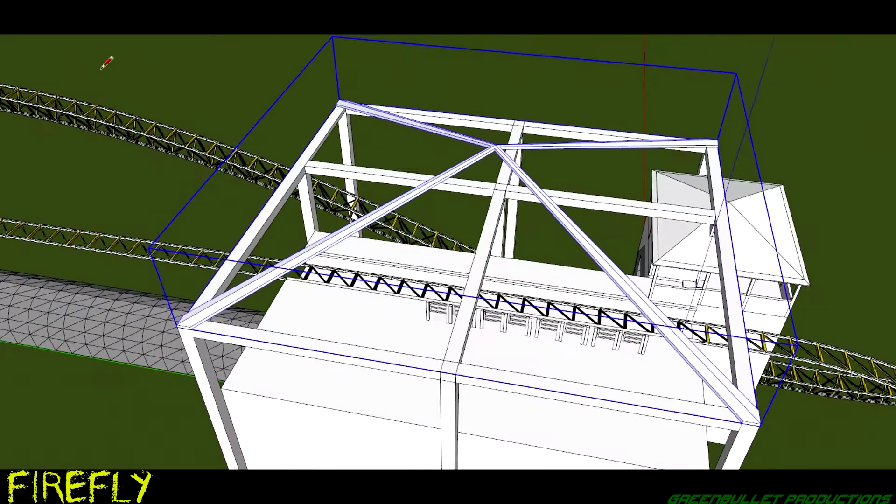
- Trace the hip edge from the peak to the roof corner so sloped faces fill the roof
{"action": "left_click", "coordinate": [190, 327]}
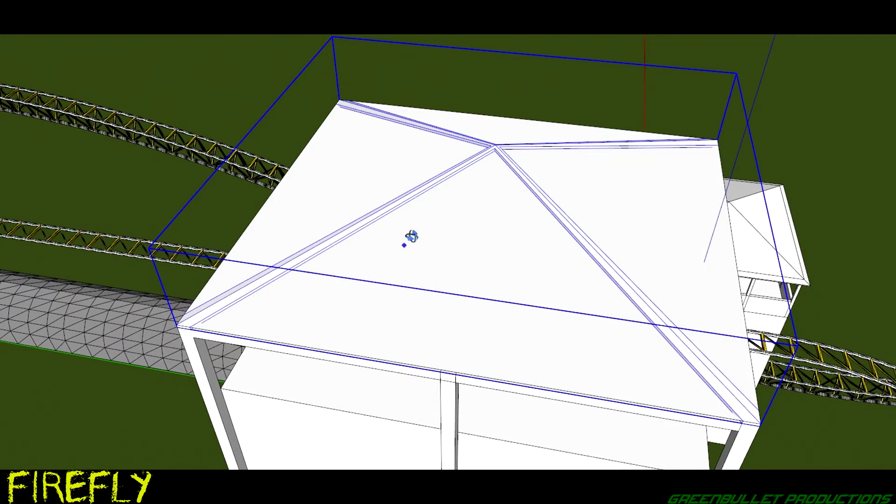
{"action": "middle_click_drag", "start_coordinate": [411, 236], "coordinate": [412, 247]}
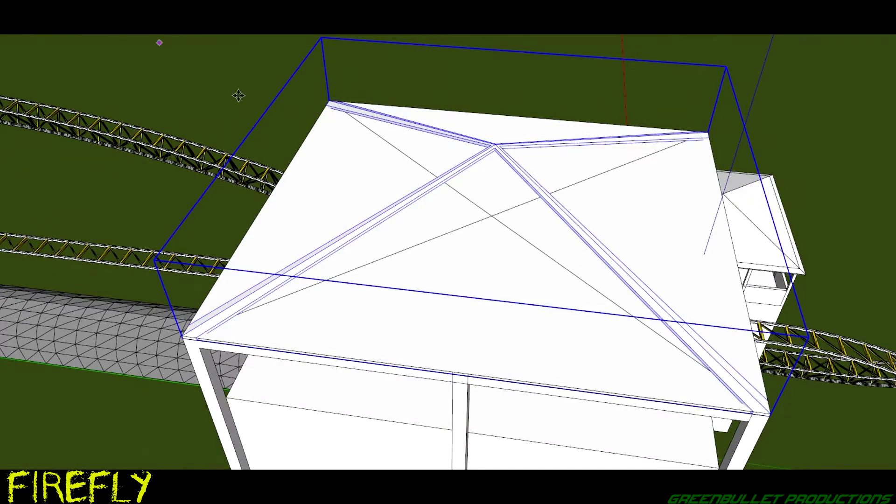
{"action": "middle_click_drag", "start_coordinate": [468, 248], "coordinate": [489, 203]}
{"action": "scroll", "coordinate": [489, 203], "scroll_direction": "up", "scroll_amount": 4}
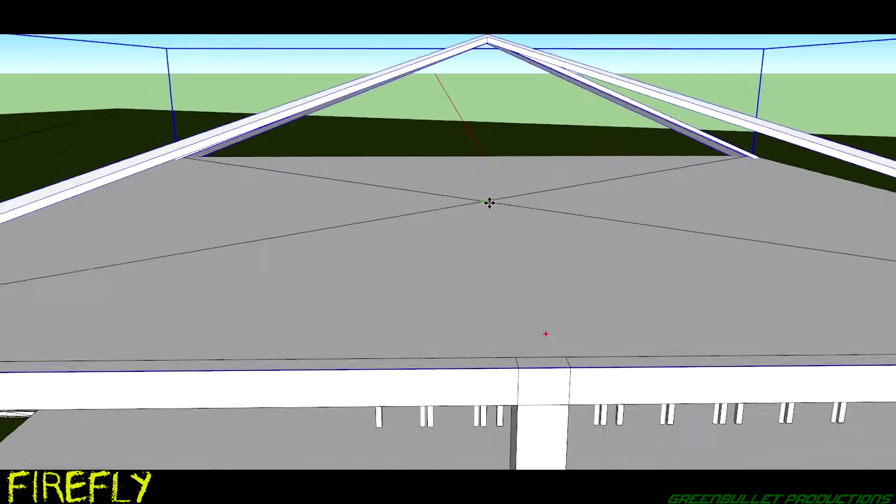
{"action": "scroll", "coordinate": [489, 203], "scroll_direction": "up", "scroll_amount": 3}
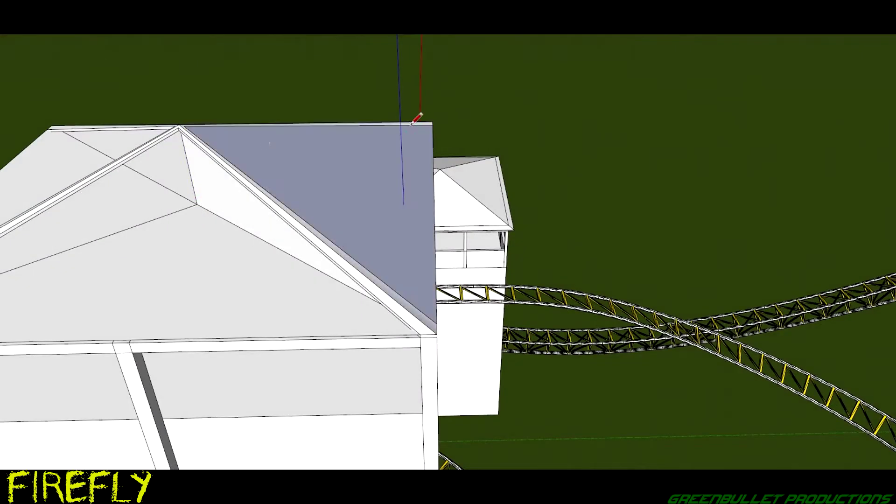
{"action": "middle_click_drag", "start_coordinate": [407, 295], "coordinate": [325, 150]}
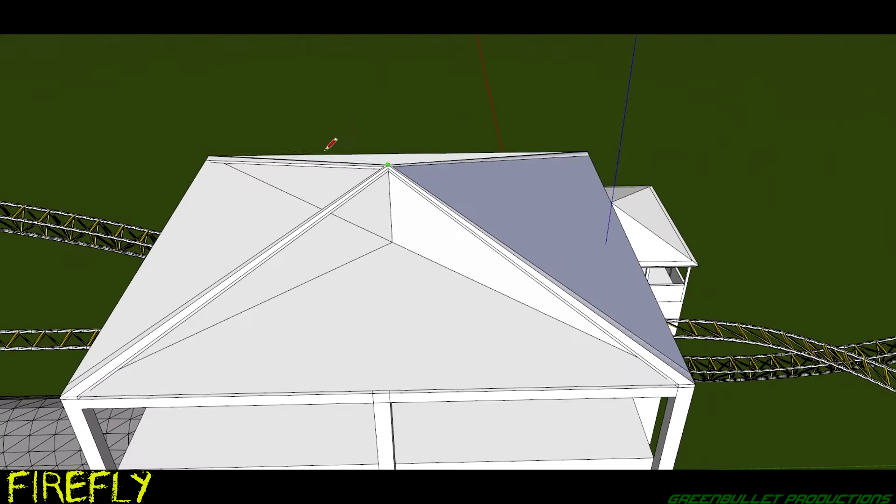
{"action": "left_click", "coordinate": [210, 153]}
{"action": "triple_click", "coordinate": [360, 160]}
{"action": "scroll", "coordinate": [178, 48], "scroll_direction": "up", "scroll_amount": 3}
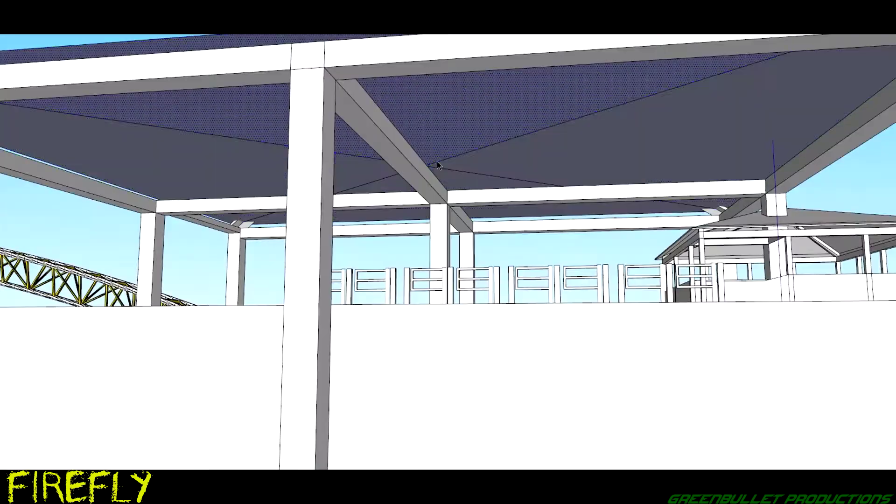
{"action": "scroll", "coordinate": [424, 152], "scroll_direction": "up", "scroll_amount": 5}
{"action": "scroll", "coordinate": [418, 174], "scroll_direction": "up", "scroll_amount": 3}
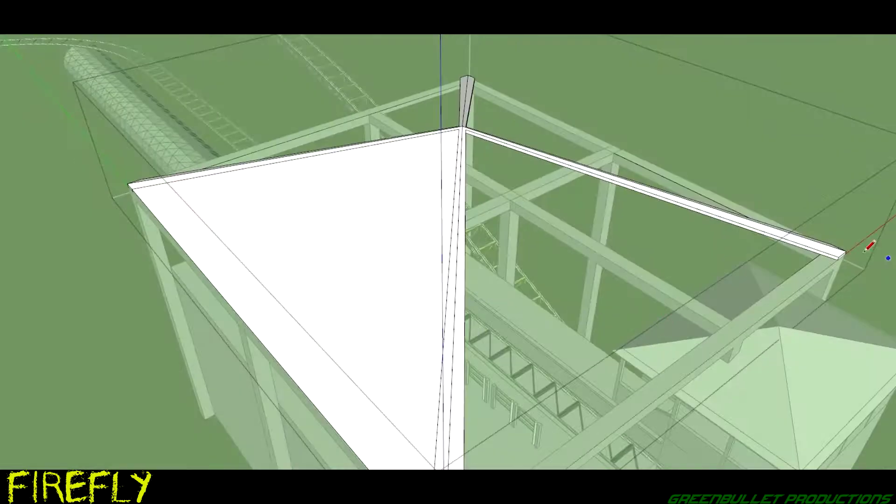
- Close the roof hip face, select the roof and inspect it from front and above
{"action": "middle_click_drag", "start_coordinate": [869, 248], "coordinate": [566, 253]}
{"action": "left_click", "coordinate": [400, 140]}
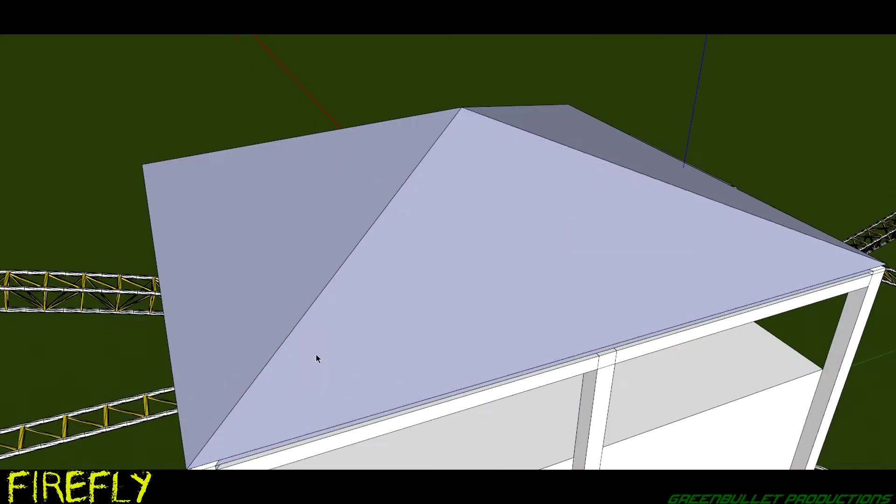
{"action": "left_click", "coordinate": [328, 314]}
{"action": "middle_click_drag", "start_coordinate": [328, 314], "coordinate": [266, 261]}
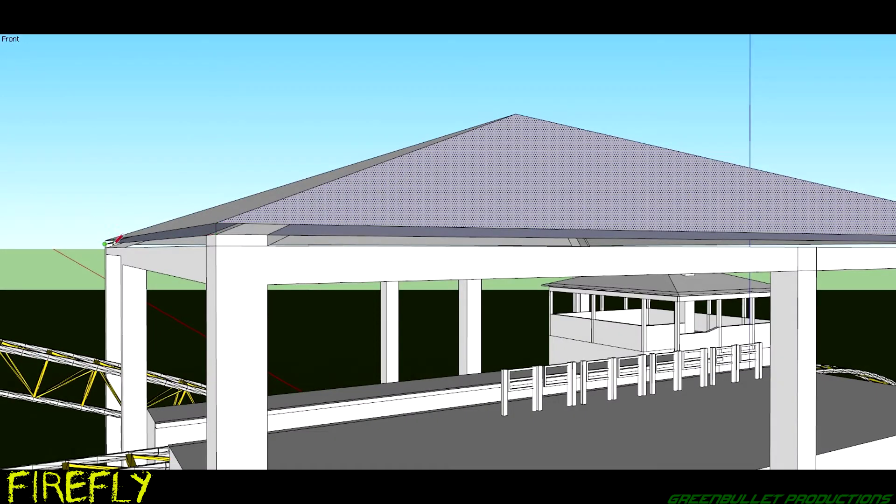
{"action": "middle_click_drag", "start_coordinate": [117, 239], "coordinate": [365, 241]}
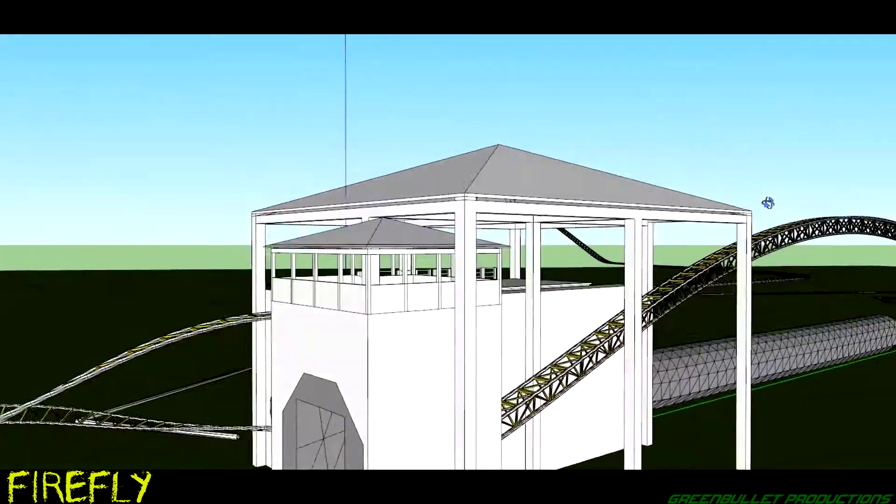
{"action": "mouse_move", "coordinate": [768, 243]}
{"action": "middle_mouse_down"}
{"action": "mouse_move", "coordinate": [479, 234]}
{"action": "mouse_move", "coordinate": [444, 136]}
{"action": "middle_mouse_up"}
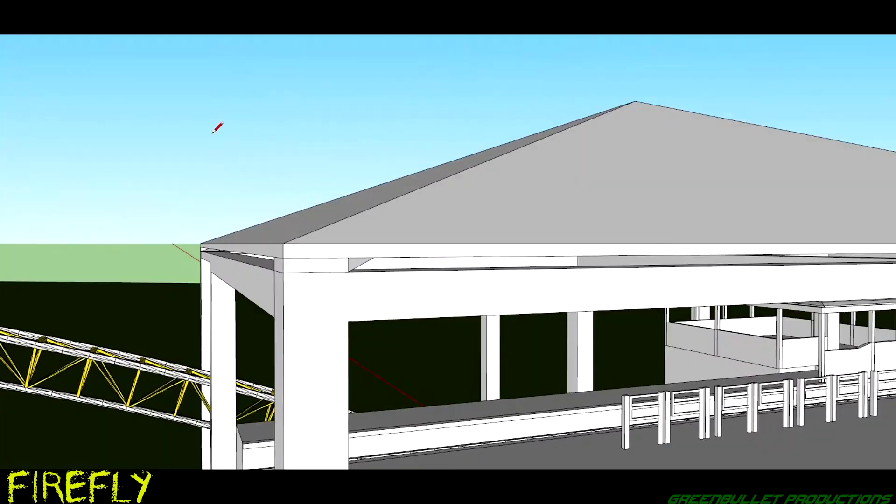
- Select the large roof face and start a new edge at the roof corner
{"action": "left_click", "coordinate": [585, 136]}
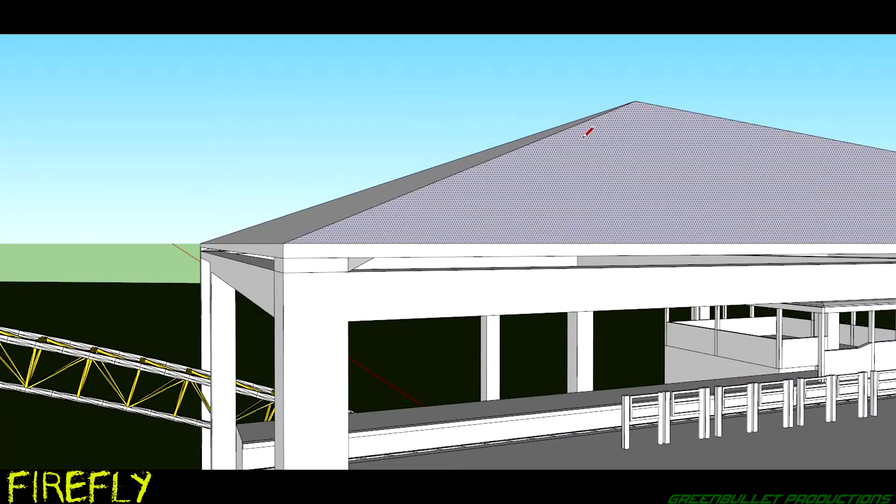
{"action": "left_click", "coordinate": [283, 244]}
{"action": "middle_click_drag", "start_coordinate": [283, 243], "coordinate": [206, 273]}
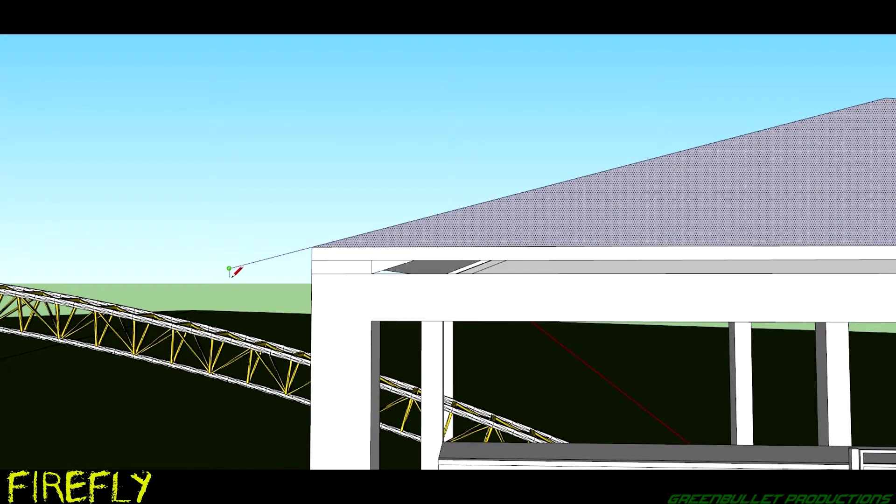
{"action": "mouse_move", "coordinate": [308, 251]}
{"action": "middle_mouse_down"}
{"action": "mouse_move", "coordinate": [425, 340]}
{"action": "mouse_move", "coordinate": [600, 196]}
{"action": "mouse_move", "coordinate": [554, 248]}
{"action": "mouse_move", "coordinate": [398, 296]}
{"action": "mouse_move", "coordinate": [409, 269]}
{"action": "mouse_move", "coordinate": [10, 197]}
{"action": "middle_mouse_up"}
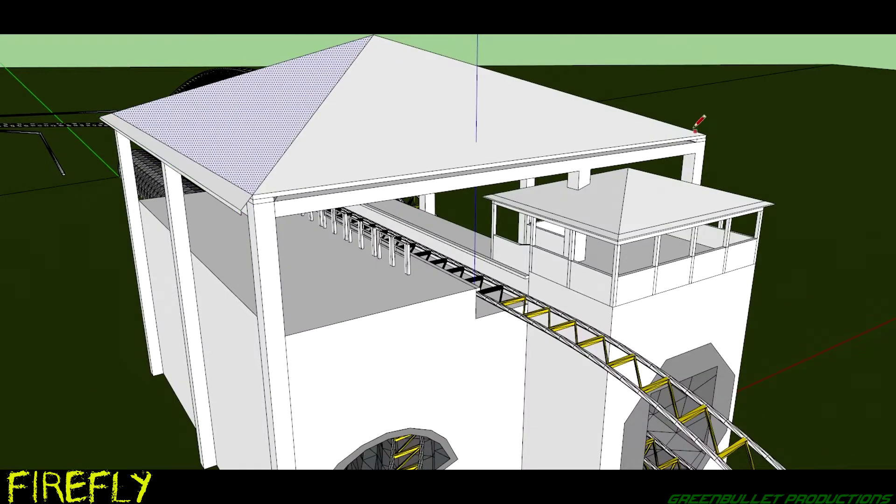
- Switch to Right view and draw an edge along the main roof's eave
{"action": "key", "text": "F3"}
{"action": "left_click", "coordinate": [211, 149]}
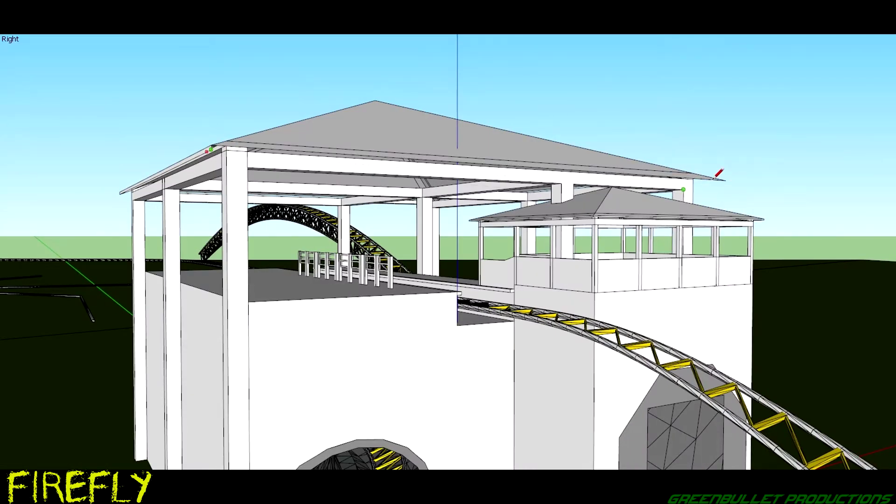
{"action": "mouse_move", "coordinate": [722, 180]}
{"action": "middle_mouse_down"}
{"action": "mouse_move", "coordinate": [524, 224]}
{"action": "mouse_move", "coordinate": [449, 206]}
{"action": "middle_mouse_up"}
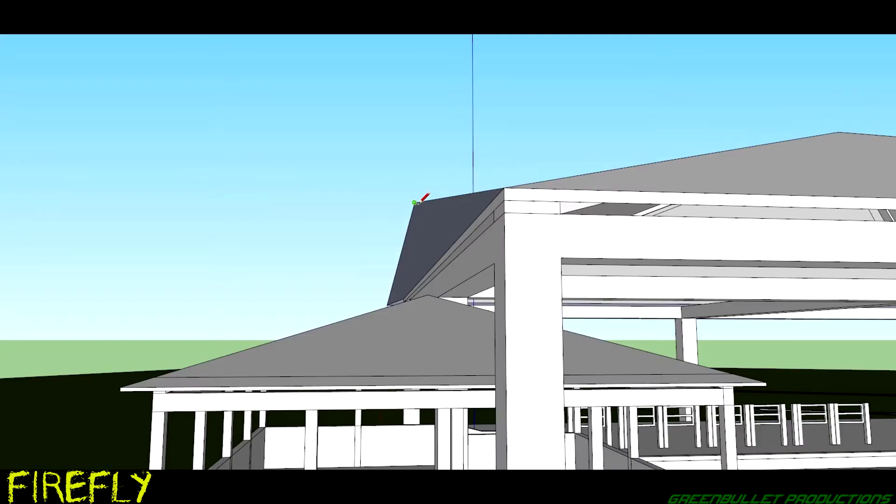
{"action": "scroll", "coordinate": [414, 202], "scroll_direction": "down", "scroll_amount": 2}
{"action": "mouse_move", "coordinate": [410, 169]}
{"action": "middle_mouse_down"}
{"action": "mouse_move", "coordinate": [426, 210]}
{"action": "mouse_move", "coordinate": [410, 208]}
{"action": "mouse_move", "coordinate": [443, 313]}
{"action": "mouse_move", "coordinate": [383, 286]}
{"action": "mouse_move", "coordinate": [429, 265]}
{"action": "middle_mouse_up"}
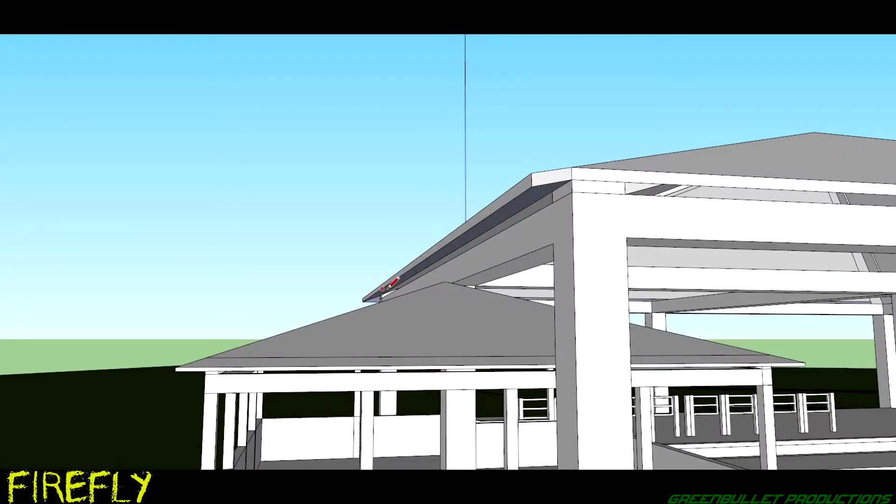
- Orbit around the pyramid roof and porch roof corners to check the eave
{"action": "middle_click_drag", "start_coordinate": [384, 288], "coordinate": [773, 93]}
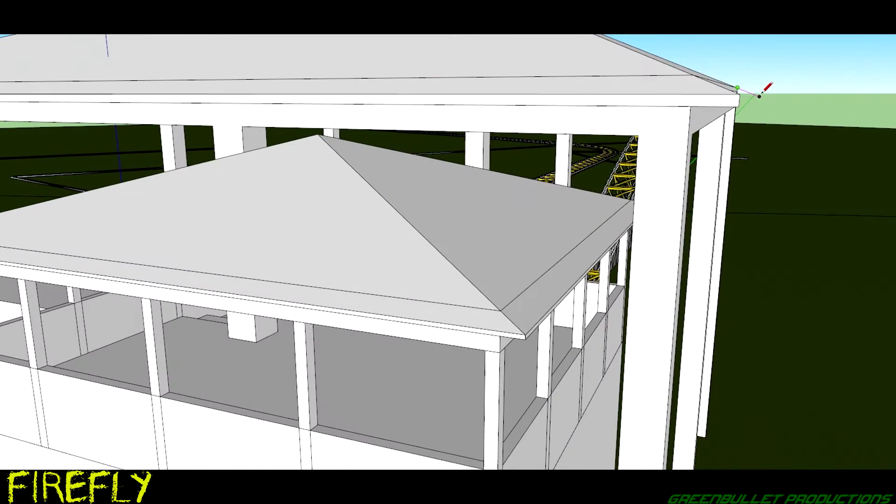
{"action": "scroll", "coordinate": [758, 89], "scroll_direction": "up", "scroll_amount": 5}
{"action": "mouse_move", "coordinate": [620, 171]}
{"action": "middle_mouse_down"}
{"action": "mouse_move", "coordinate": [674, 170]}
{"action": "mouse_move", "coordinate": [698, 118]}
{"action": "mouse_move", "coordinate": [738, 158]}
{"action": "middle_mouse_up"}
{"action": "mouse_move", "coordinate": [680, 266]}
{"action": "middle_mouse_down"}
{"action": "mouse_move", "coordinate": [524, 220]}
{"action": "mouse_move", "coordinate": [401, 159]}
{"action": "mouse_move", "coordinate": [411, 174]}
{"action": "mouse_move", "coordinate": [667, 242]}
{"action": "middle_mouse_up"}
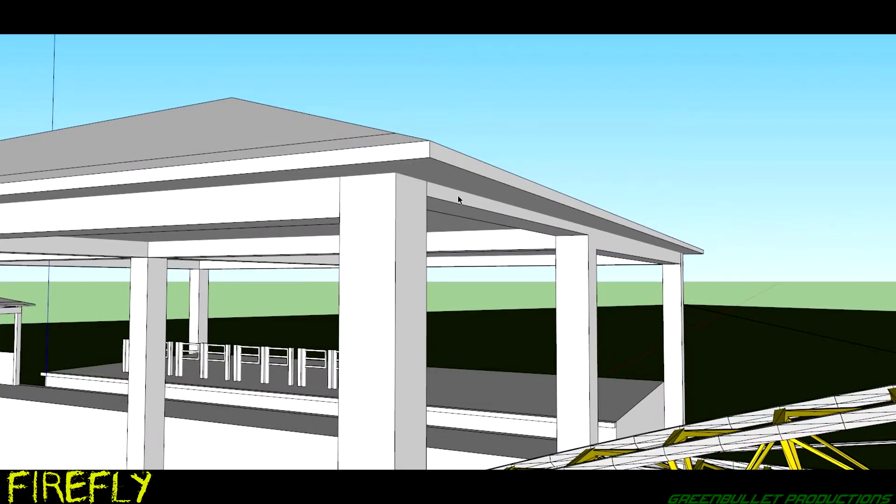
{"action": "middle_click_drag", "start_coordinate": [460, 200], "coordinate": [464, 160]}
{"action": "scroll", "coordinate": [439, 145], "scroll_direction": "up", "scroll_amount": 3}
{"action": "mouse_move", "coordinate": [400, 166]}
{"action": "middle_mouse_down"}
{"action": "mouse_move", "coordinate": [466, 289]}
{"action": "mouse_move", "coordinate": [636, 200]}
{"action": "mouse_move", "coordinate": [610, 226]}
{"action": "mouse_move", "coordinate": [103, 133]}
{"action": "middle_mouse_up"}
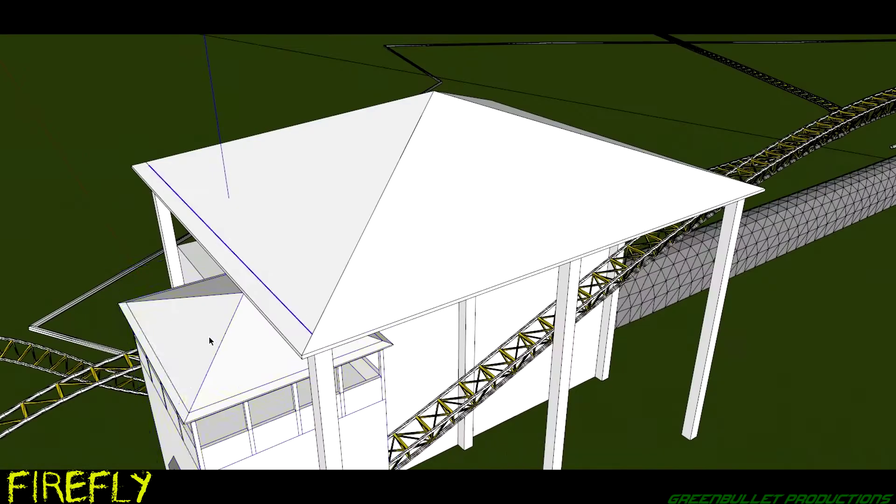
- Open the small tower roof group for editing and view it from overhead near the tunnel exit
{"action": "double_click", "coordinate": [208, 336]}
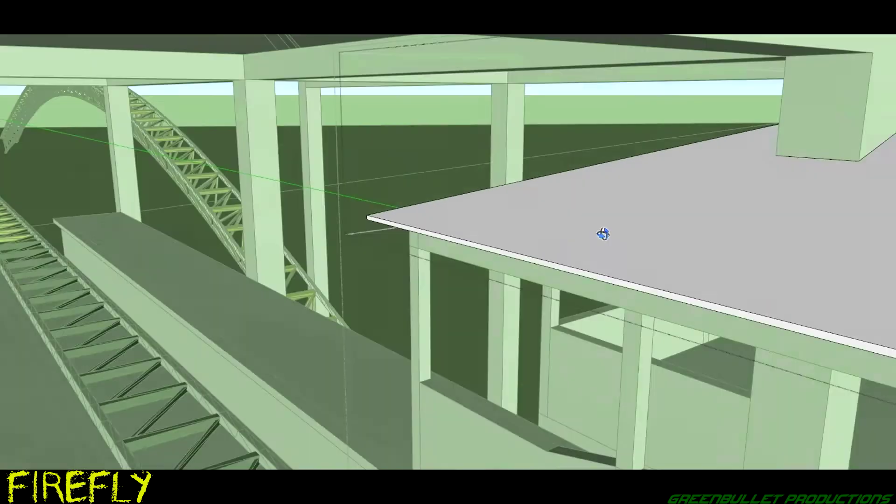
{"action": "mouse_move", "coordinate": [600, 233]}
{"action": "middle_mouse_down"}
{"action": "mouse_move", "coordinate": [570, 260]}
{"action": "mouse_move", "coordinate": [678, 243]}
{"action": "mouse_move", "coordinate": [414, 194]}
{"action": "mouse_move", "coordinate": [491, 169]}
{"action": "mouse_move", "coordinate": [541, 320]}
{"action": "mouse_move", "coordinate": [446, 278]}
{"action": "mouse_move", "coordinate": [616, 292]}
{"action": "mouse_move", "coordinate": [362, 313]}
{"action": "mouse_move", "coordinate": [498, 322]}
{"action": "mouse_move", "coordinate": [417, 279]}
{"action": "mouse_move", "coordinate": [379, 277]}
{"action": "middle_mouse_up"}
{"action": "scroll", "coordinate": [379, 277], "scroll_direction": "down", "scroll_amount": 3}
{"action": "scroll", "coordinate": [485, 296], "scroll_direction": "up", "scroll_amount": 5}
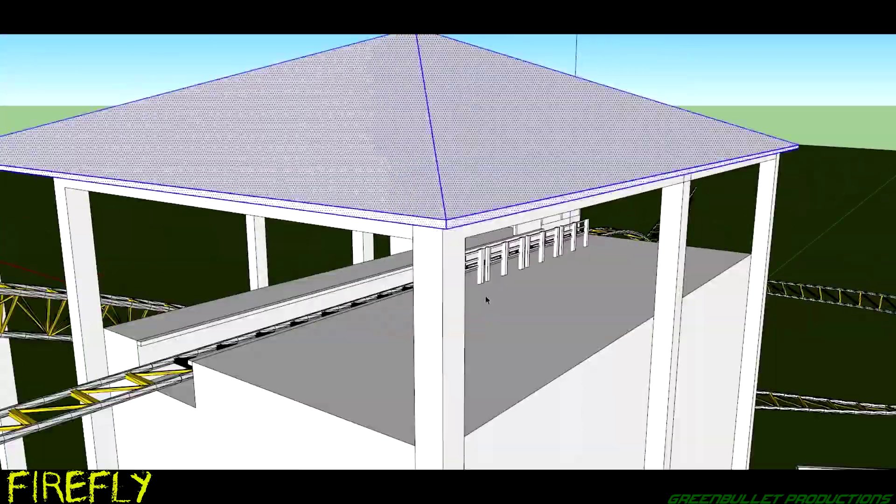
{"action": "scroll", "coordinate": [433, 175], "scroll_direction": "up", "scroll_amount": 3}
{"action": "scroll", "coordinate": [489, 289], "scroll_direction": "down", "scroll_amount": 5}
{"action": "middle_click_drag", "start_coordinate": [490, 290], "coordinate": [420, 233]}
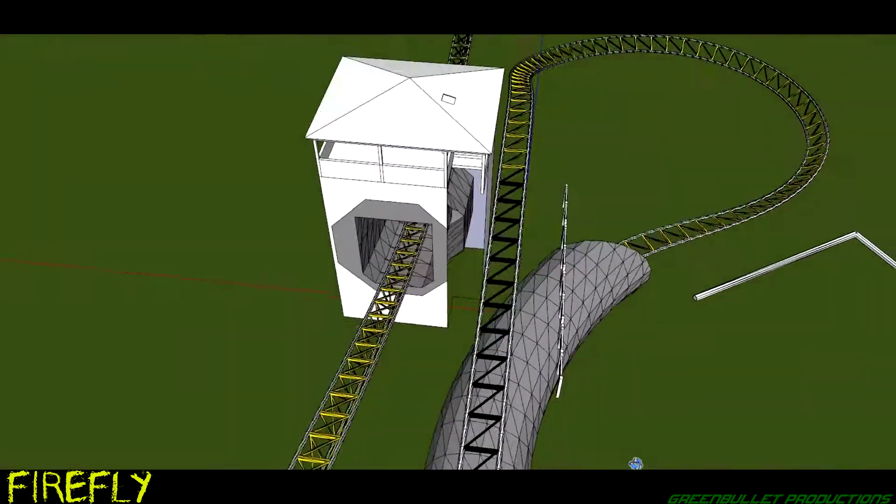
{"action": "scroll", "coordinate": [270, 265], "scroll_direction": "up", "scroll_amount": 5}
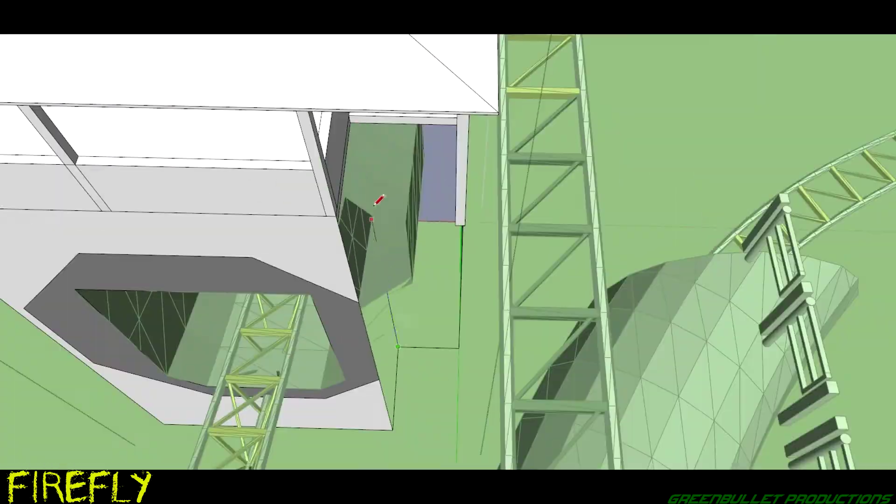
{"action": "scroll", "coordinate": [400, 247], "scroll_direction": "up", "scroll_amount": 3}
{"action": "scroll", "coordinate": [399, 252], "scroll_direction": "up", "scroll_amount": 2}
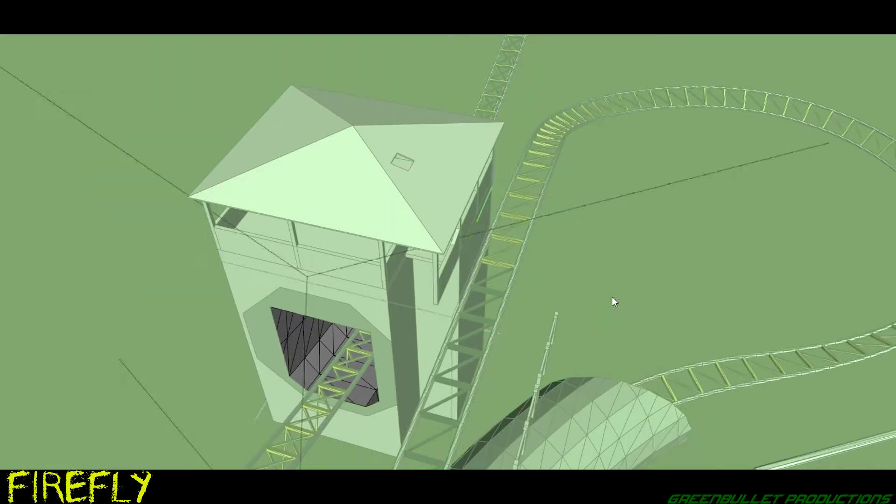
{"action": "scroll", "coordinate": [422, 232], "scroll_direction": "down", "scroll_amount": 10}
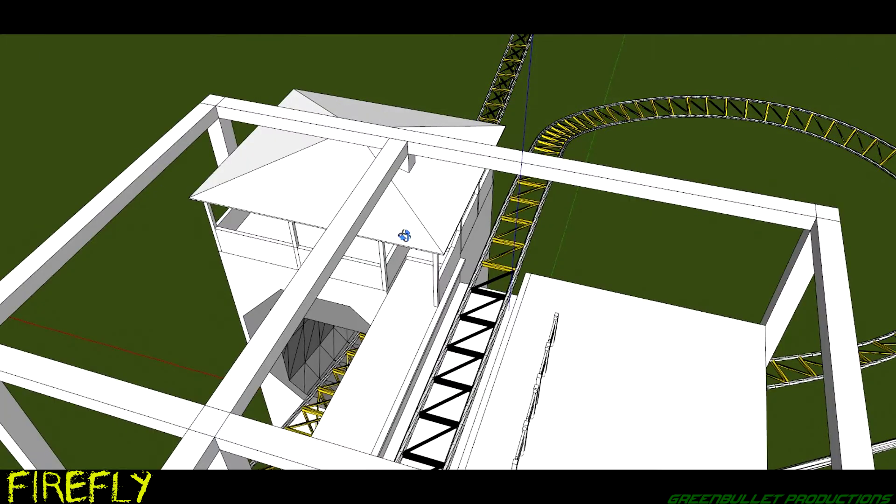
- Draw a small rectangle on the station wall just above the tunnel entrance
{"action": "middle_click_drag", "start_coordinate": [400, 233], "coordinate": [279, 254]}
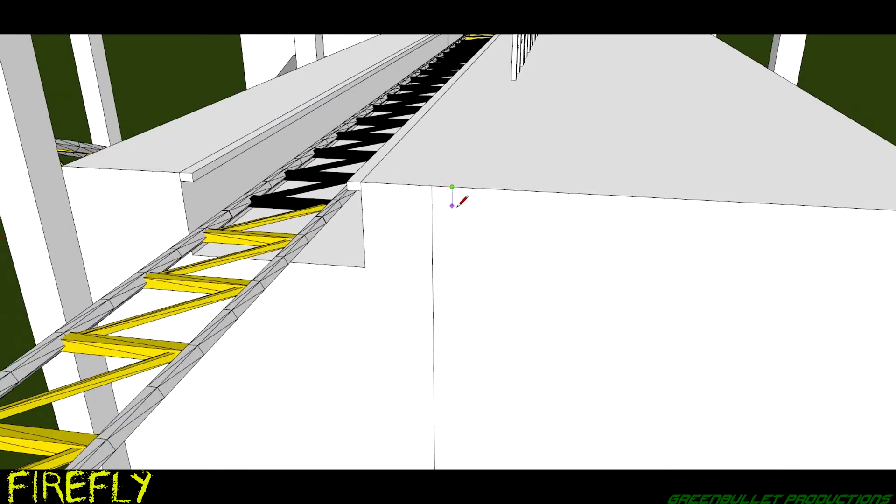
{"action": "scroll", "coordinate": [457, 204], "scroll_direction": "up", "scroll_amount": 2}
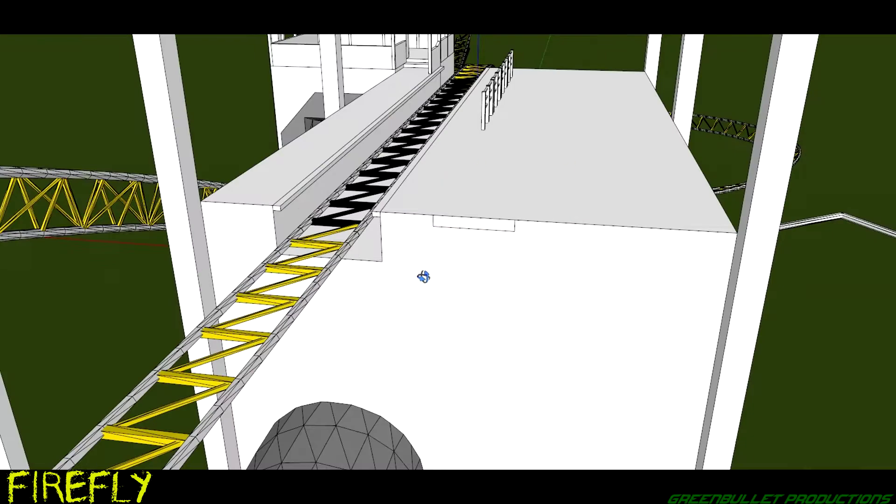
{"action": "left_click", "coordinate": [425, 212]}
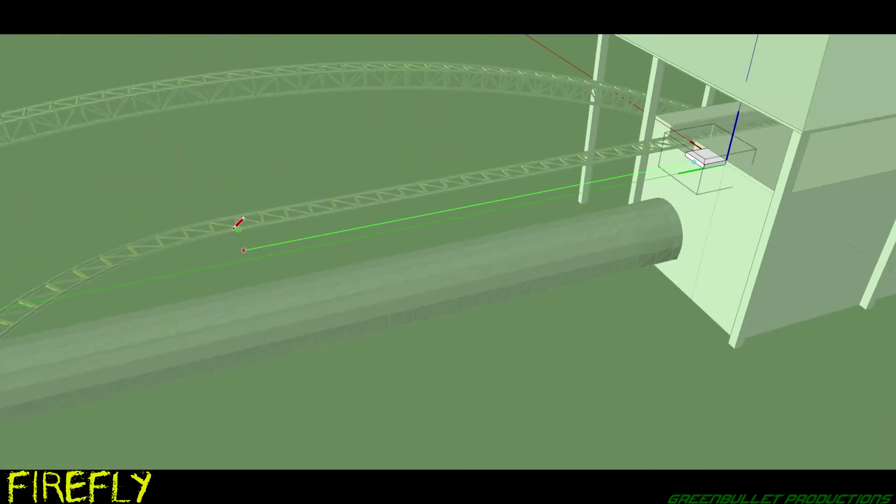
- Draw two lines from the block's corner toward the ground and set a rotation centre there
{"action": "left_click", "coordinate": [217, 256]}
{"action": "left_click", "coordinate": [250, 404]}
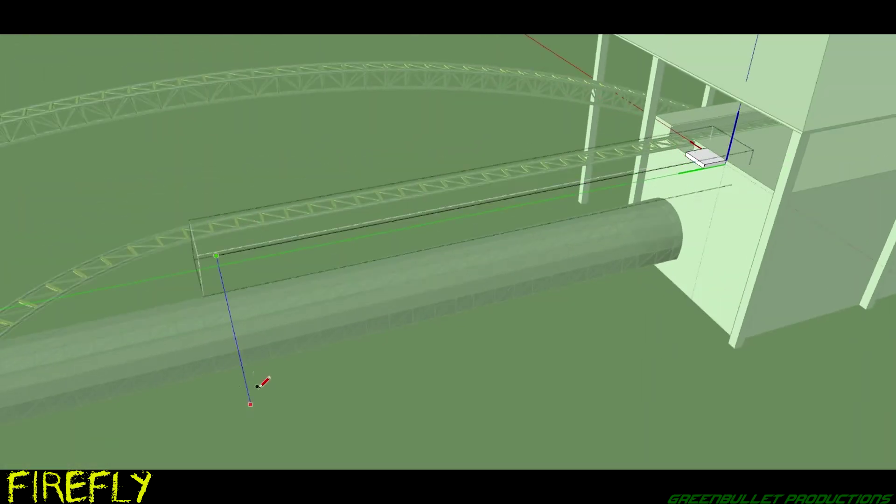
{"action": "mouse_move", "coordinate": [232, 327]}
{"action": "middle_mouse_down"}
{"action": "mouse_move", "coordinate": [361, 350]}
{"action": "mouse_move", "coordinate": [436, 320]}
{"action": "mouse_move", "coordinate": [543, 322]}
{"action": "middle_mouse_up"}
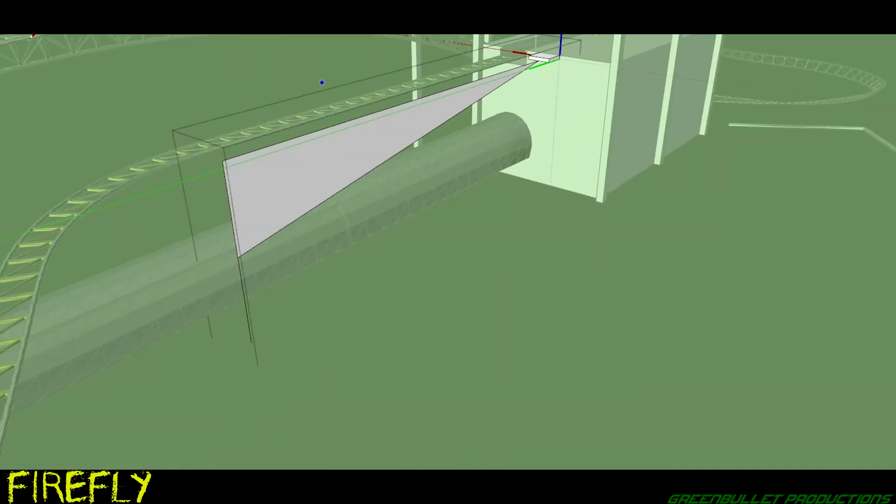
{"action": "middle_click_drag", "start_coordinate": [290, 188], "coordinate": [139, 192]}
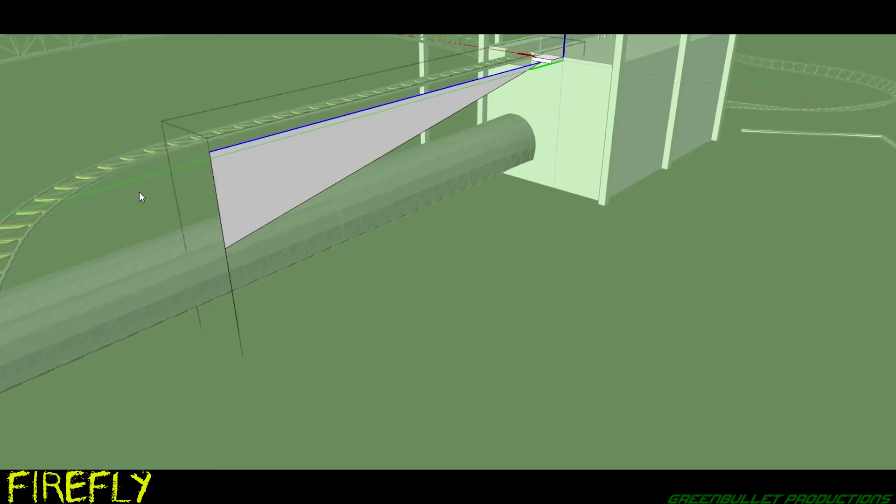
{"action": "key", "text": "q"}
{"action": "left_click", "coordinate": [537, 63]}
{"action": "mouse_move", "coordinate": [253, 226]}
{"action": "middle_mouse_down"}
{"action": "mouse_move", "coordinate": [398, 170]}
{"action": "mouse_move", "coordinate": [352, 210]}
{"action": "middle_mouse_up"}
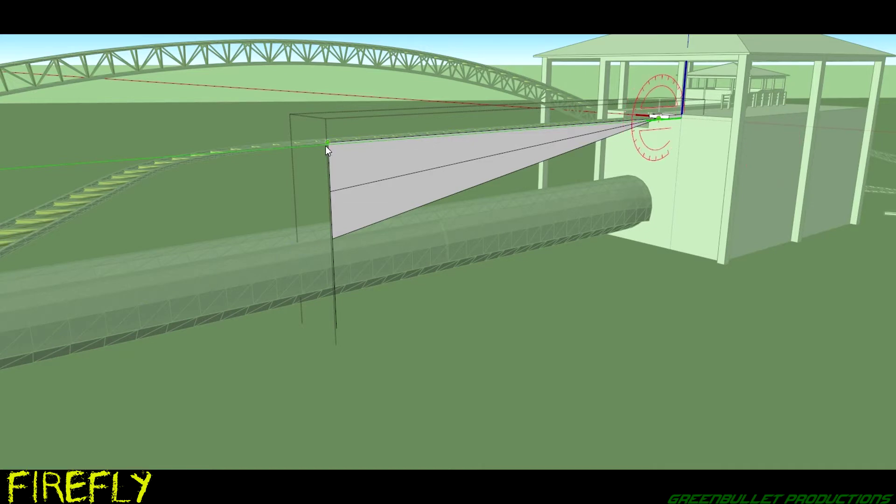
- Delete the grey triangular face beside the block
{"action": "left_click", "coordinate": [330, 171]}
{"action": "key", "text": "Delete"}
{"action": "left_click", "coordinate": [333, 219]}
{"action": "key", "text": "Delete"}
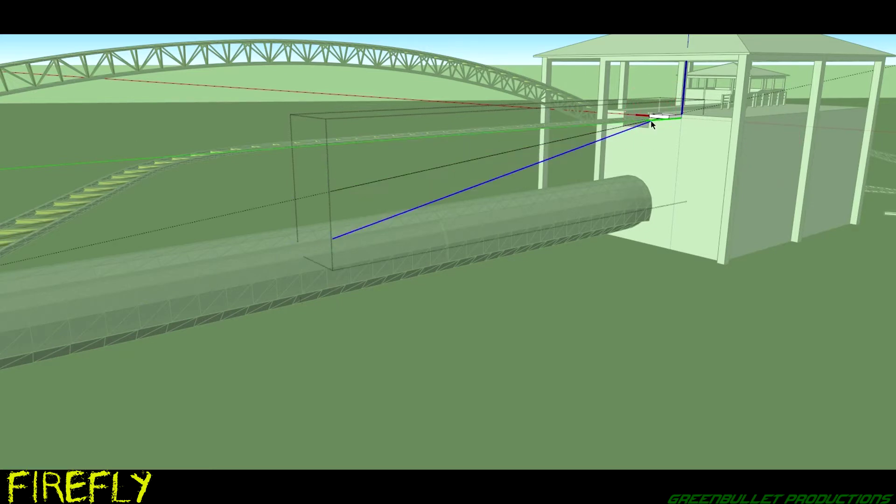
{"action": "scroll", "coordinate": [650, 119], "scroll_direction": "up", "scroll_amount": 5}
{"action": "scroll", "coordinate": [680, 104], "scroll_direction": "up", "scroll_amount": 3}
{"action": "scroll", "coordinate": [719, 130], "scroll_direction": "up", "scroll_amount": 1}
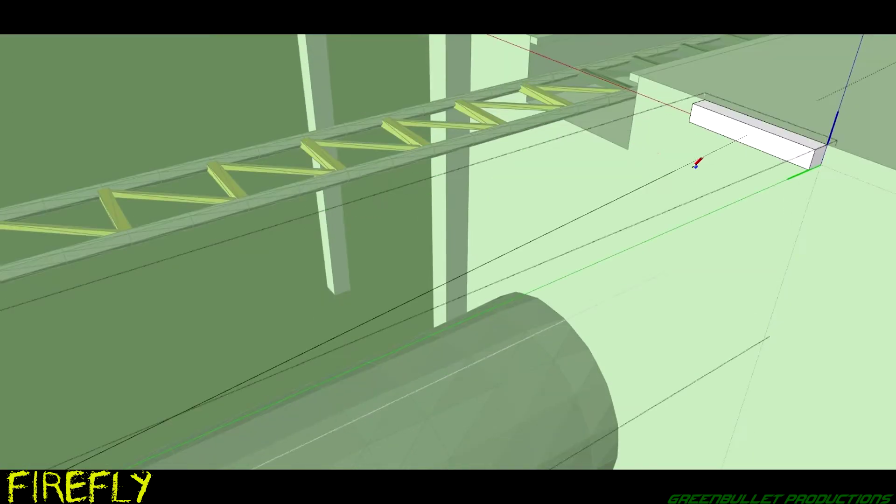
{"action": "scroll", "coordinate": [734, 143], "scroll_direction": "down", "scroll_amount": 4}
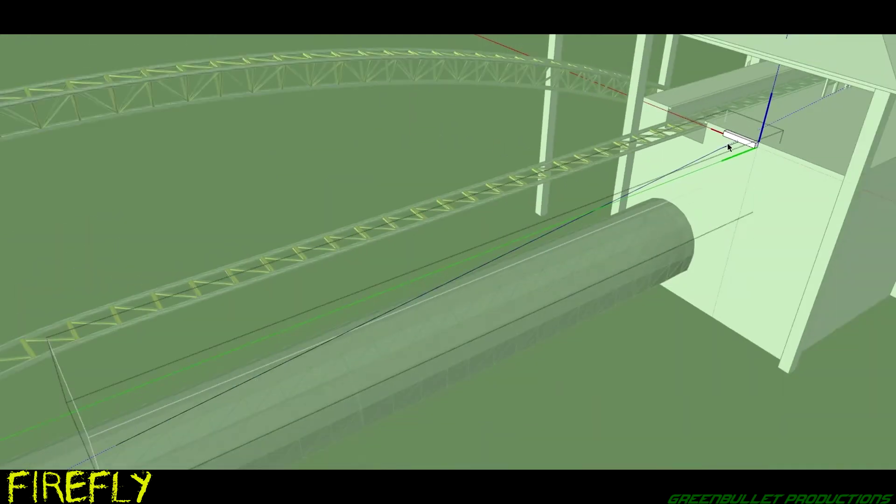
{"action": "scroll", "coordinate": [720, 143], "scroll_direction": "up", "scroll_amount": 4}
{"action": "scroll", "coordinate": [720, 143], "scroll_direction": "down", "scroll_amount": 4}
{"action": "scroll", "coordinate": [700, 154], "scroll_direction": "up", "scroll_amount": 3}
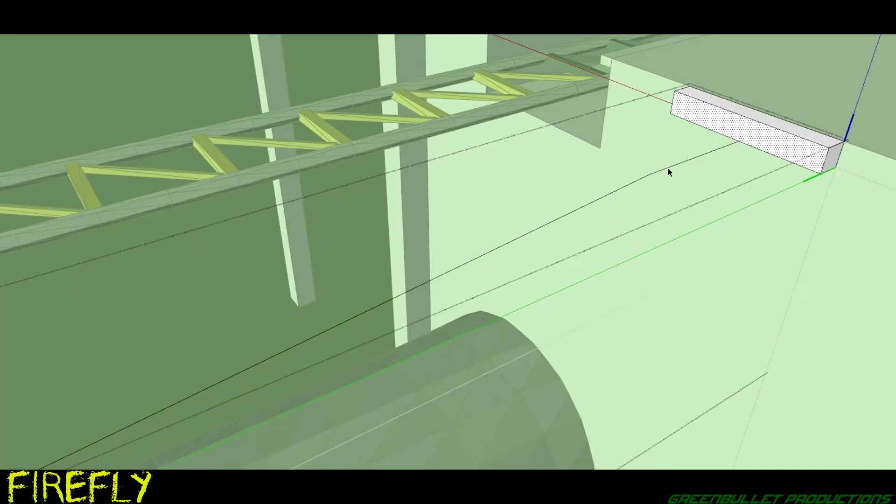
- Push/Pull the white box's end face into a long beam toward the tunnel
{"action": "left_click", "coordinate": [668, 172]}
{"action": "left_click", "coordinate": [748, 148]}
{"action": "middle_click_drag", "start_coordinate": [830, 160], "coordinate": [793, 140]}
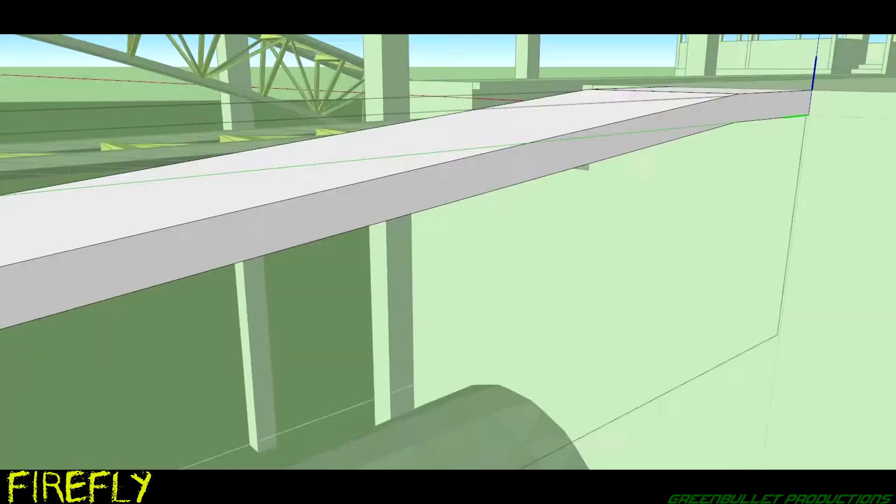
{"action": "middle_click_drag", "start_coordinate": [671, 108], "coordinate": [721, 133]}
{"action": "scroll", "coordinate": [189, 215], "scroll_direction": "down", "scroll_amount": 5}
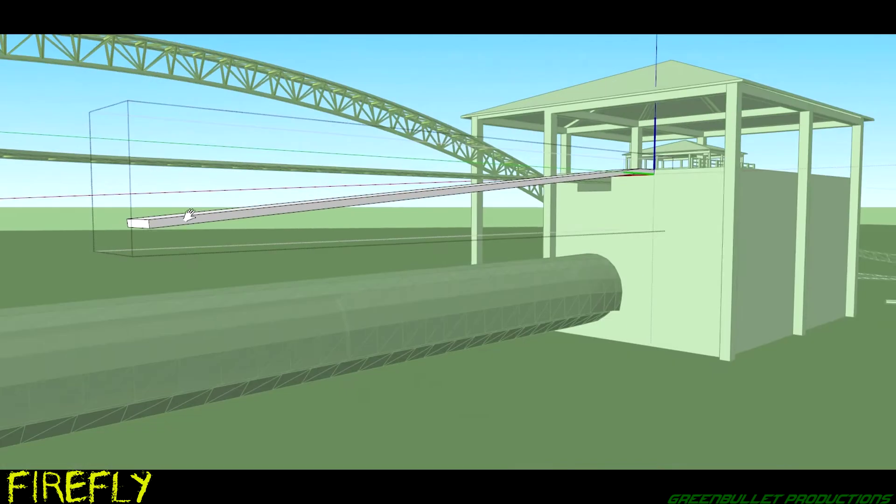
{"action": "middle_click_drag", "start_coordinate": [189, 216], "coordinate": [140, 117]}
{"action": "scroll", "coordinate": [125, 49], "scroll_direction": "up", "scroll_amount": 4}
{"action": "scroll", "coordinate": [380, 206], "scroll_direction": "up", "scroll_amount": 2}
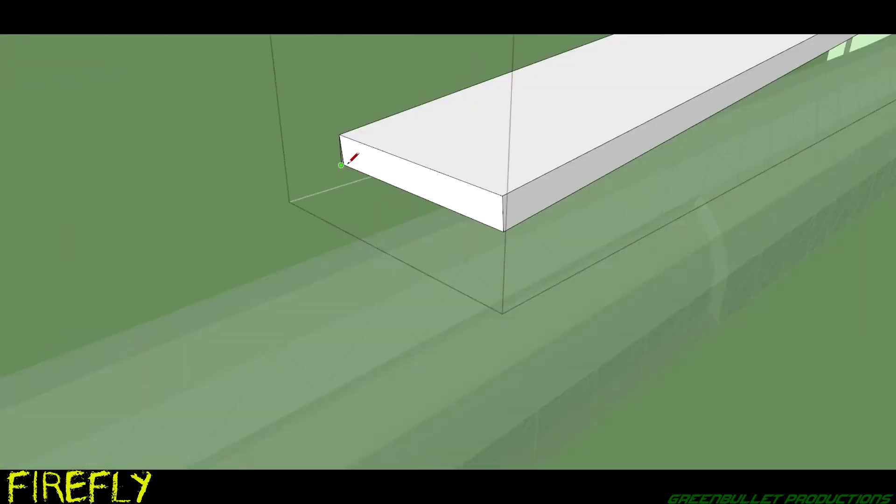
{"action": "scroll", "coordinate": [494, 221], "scroll_direction": "up", "scroll_amount": 2}
- Pull the beam's end section out sideways and close a triangular face at its end
{"action": "key", "text": "p"}
{"action": "scroll", "coordinate": [494, 169], "scroll_direction": "down", "scroll_amount": 5}
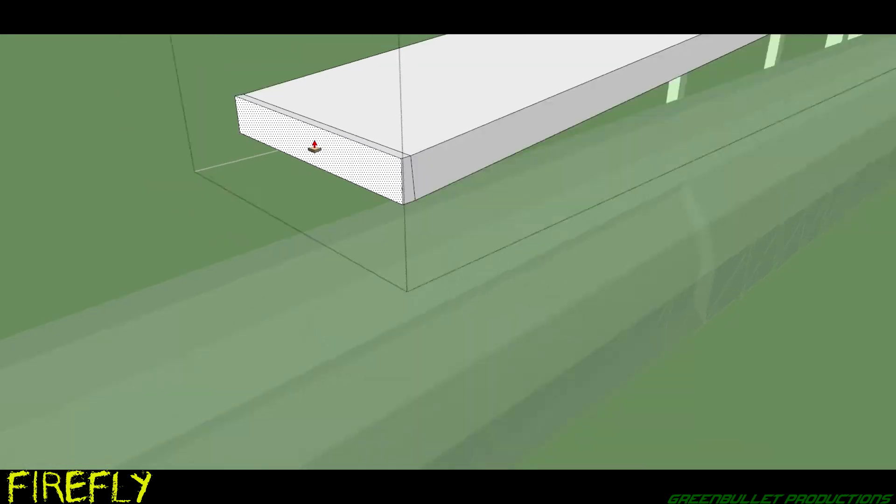
{"action": "left_click_drag", "start_coordinate": [310, 146], "coordinate": [180, 190]}
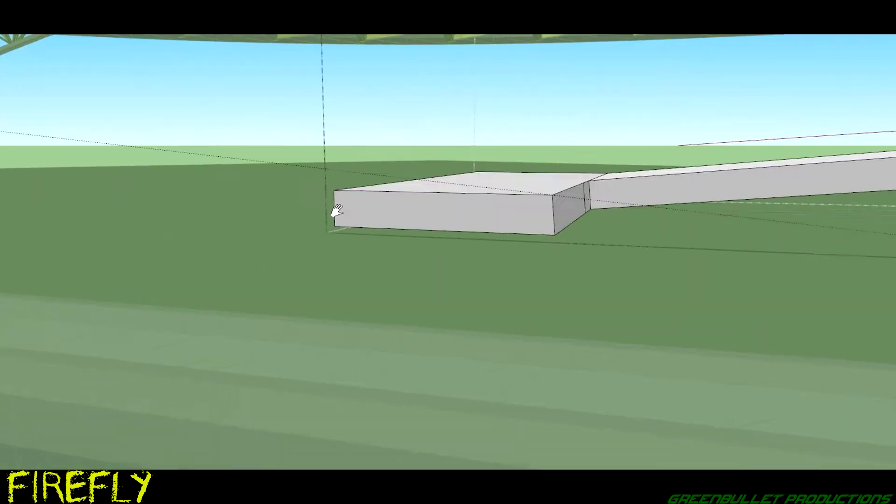
{"action": "middle_click_drag", "start_coordinate": [536, 224], "coordinate": [425, 230]}
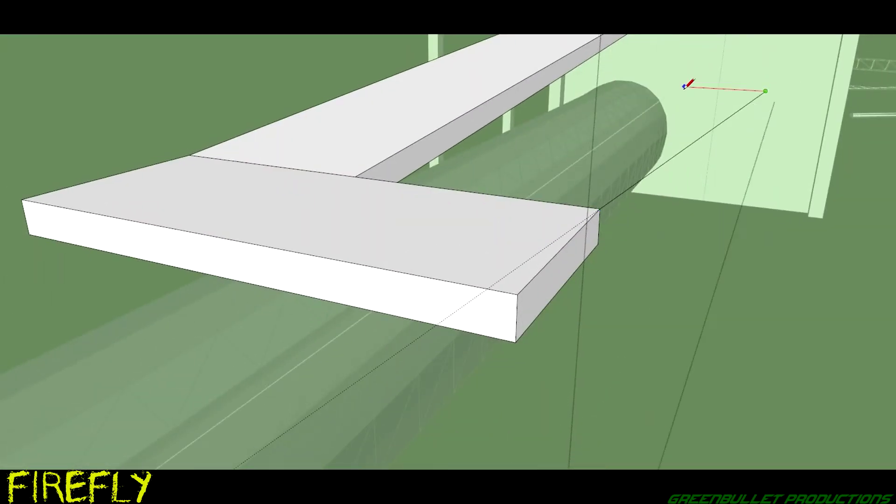
{"action": "left_click", "coordinate": [410, 182]}
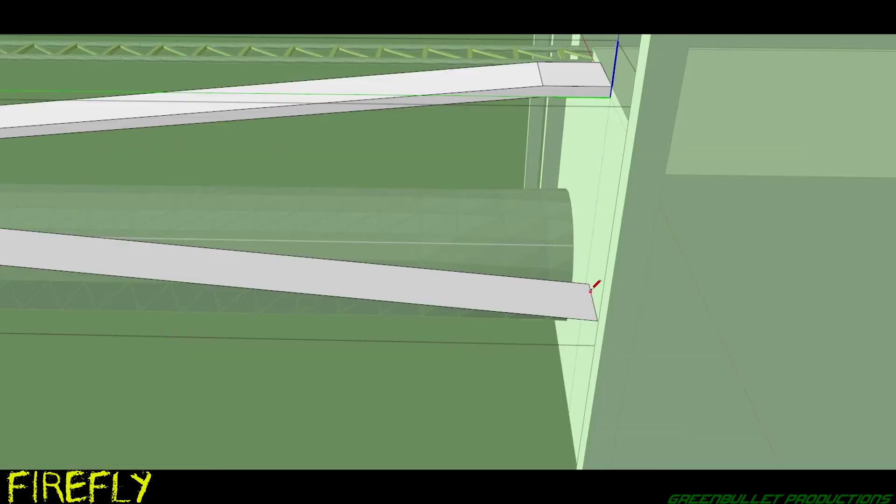
- Close a flat quad face at the beam end and raise a vertical face on its back edge
{"action": "scroll", "coordinate": [543, 296], "scroll_direction": "up", "scroll_amount": 5}
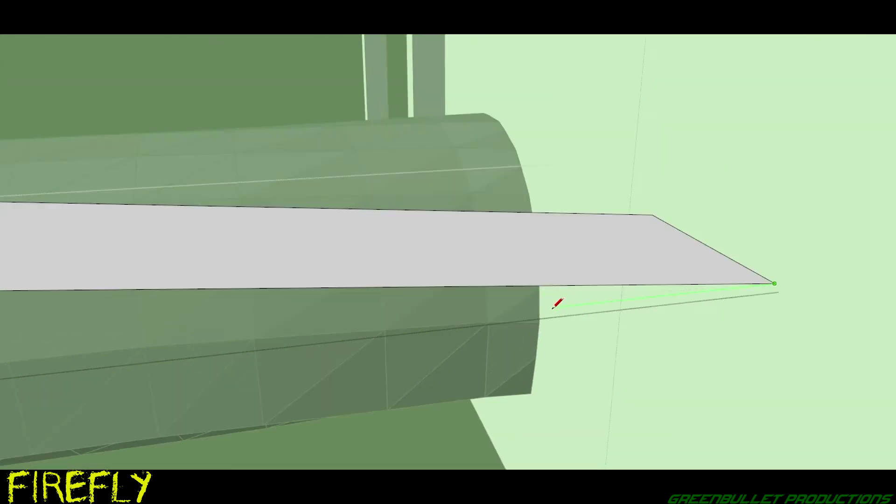
{"action": "left_click", "coordinate": [561, 297]}
{"action": "key", "text": "space"}
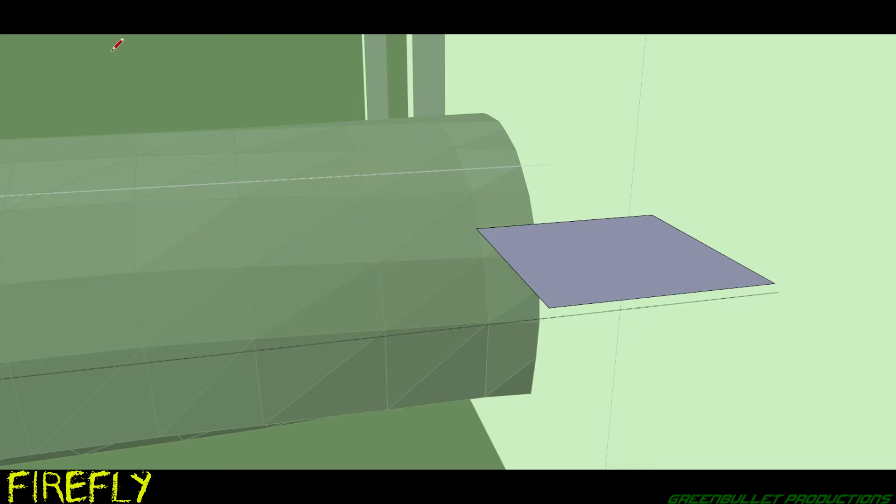
{"action": "left_click", "coordinate": [655, 186]}
{"action": "left_click", "coordinate": [781, 245]}
{"action": "left_click", "coordinate": [775, 283]}
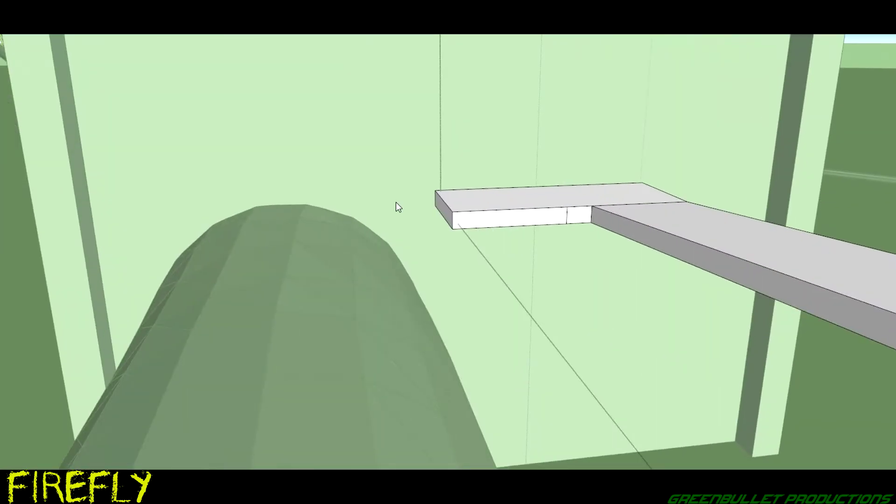
{"action": "key", "text": "q"}
- Close a face under the beam to form the slab running down beside the tunnel
{"action": "middle_click_drag", "start_coordinate": [107, 47], "coordinate": [390, 224]}
{"action": "scroll", "coordinate": [506, 100], "scroll_direction": "down", "scroll_amount": 5}
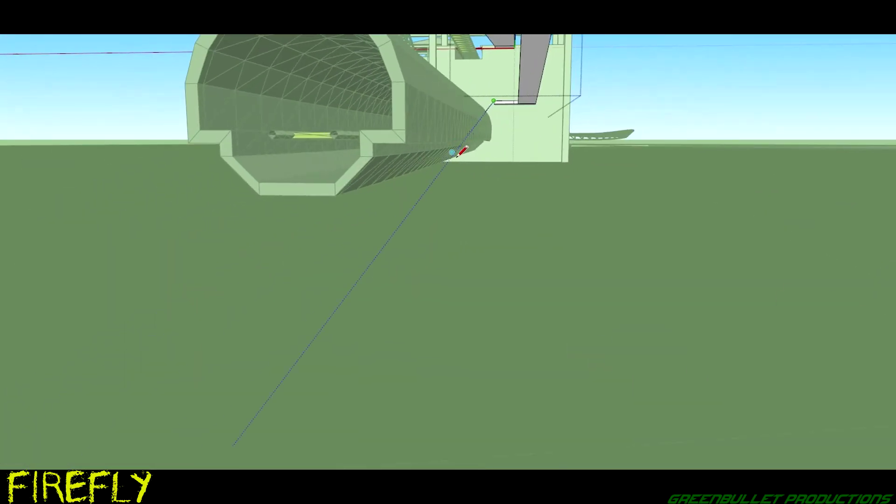
{"action": "scroll", "coordinate": [513, 101], "scroll_direction": "up", "scroll_amount": 3}
{"action": "scroll", "coordinate": [486, 140], "scroll_direction": "up", "scroll_amount": 3}
{"action": "scroll", "coordinate": [430, 190], "scroll_direction": "up", "scroll_amount": 4}
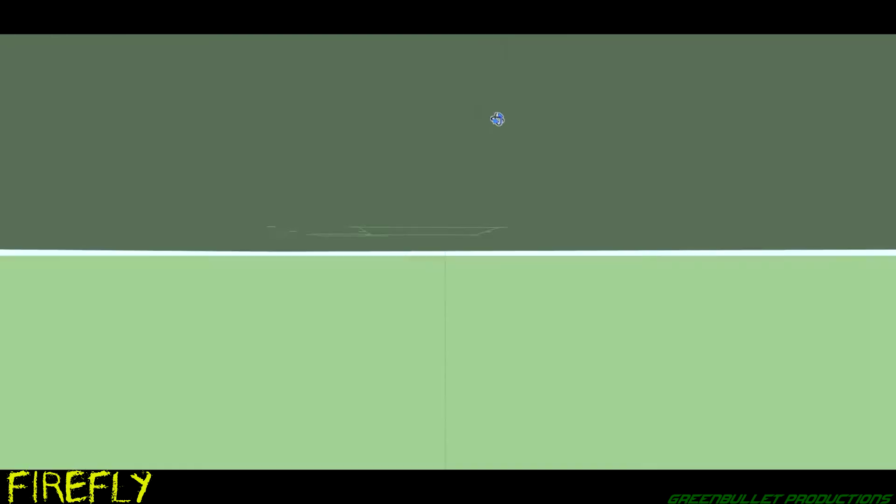
{"action": "mouse_move", "coordinate": [498, 118]}
{"action": "middle_mouse_down", "text": "shift"}
{"action": "mouse_move", "coordinate": [414, 130]}
{"action": "mouse_move", "coordinate": [406, 156]}
{"action": "mouse_move", "coordinate": [444, 154]}
{"action": "mouse_move", "coordinate": [342, 154]}
{"action": "middle_mouse_up", "text": "shift"}
{"action": "scroll", "coordinate": [355, 135], "scroll_direction": "up", "scroll_amount": 3}
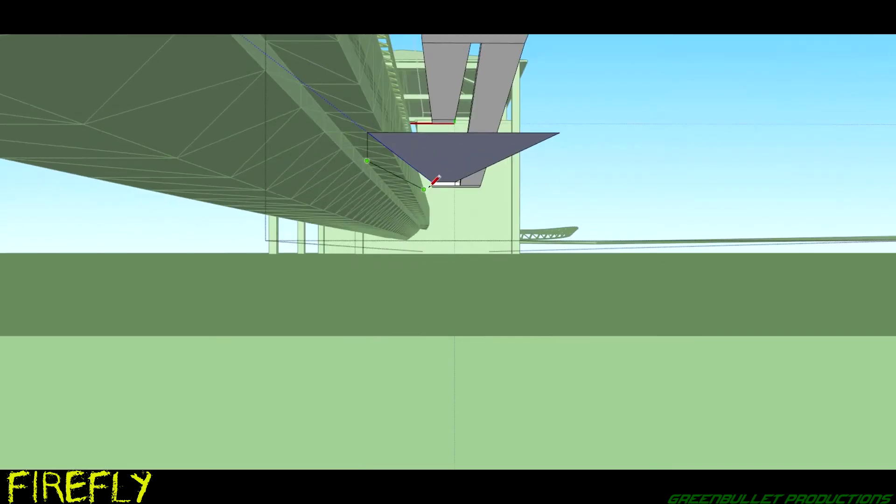
{"action": "left_click", "coordinate": [366, 161]}
{"action": "middle_click_drag", "start_coordinate": [395, 132], "coordinate": [451, 132]}
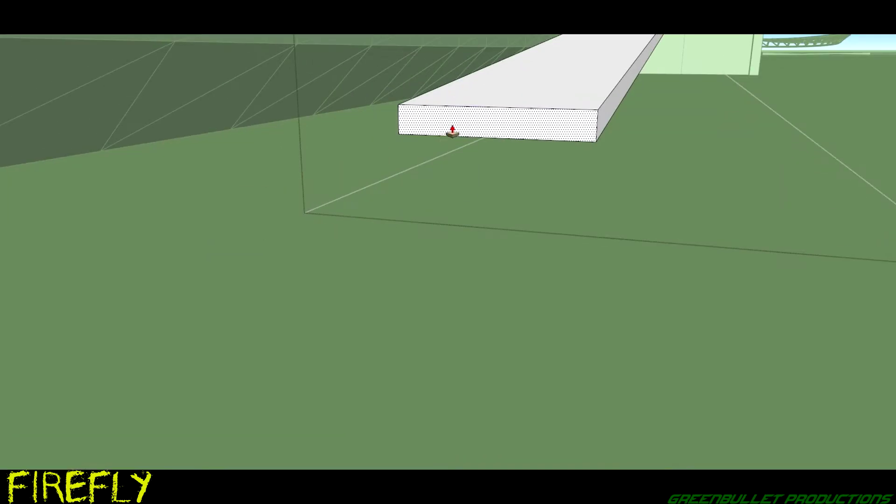
{"action": "scroll", "coordinate": [456, 203], "scroll_direction": "up", "scroll_amount": 2}
{"action": "scroll", "coordinate": [460, 227], "scroll_direction": "up", "scroll_amount": 3}
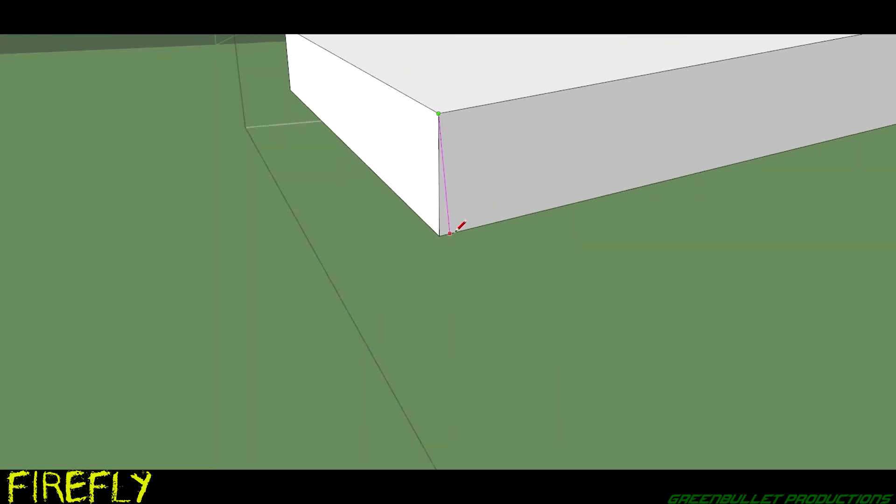
{"action": "middle_click_drag", "start_coordinate": [290, 90], "coordinate": [288, 322]}
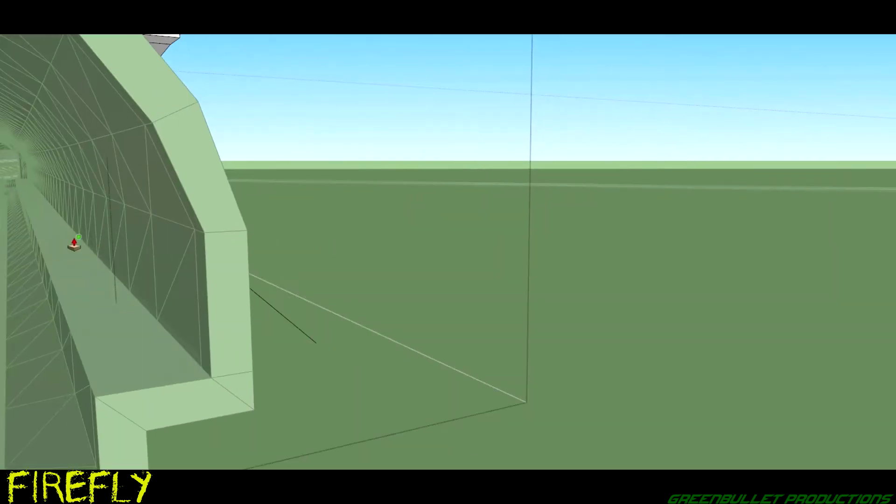
- Draw lines along the tunnel base from the beam end to the tunnel's far end, forming a flat strip
{"action": "mouse_move", "coordinate": [280, 308]}
{"action": "middle_mouse_down"}
{"action": "mouse_move", "coordinate": [236, 363]}
{"action": "mouse_move", "coordinate": [176, 236]}
{"action": "mouse_move", "coordinate": [424, 236]}
{"action": "mouse_move", "coordinate": [585, 208]}
{"action": "mouse_move", "coordinate": [546, 227]}
{"action": "middle_mouse_up"}
{"action": "key", "text": "l"}
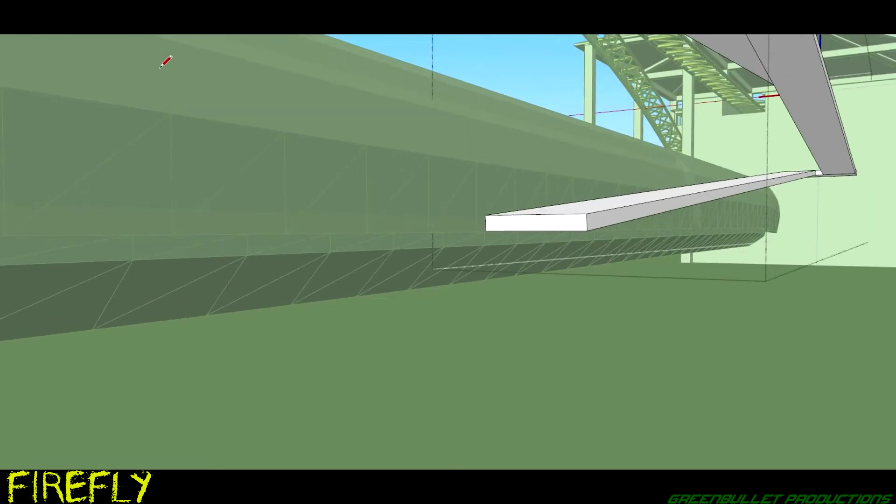
{"action": "mouse_move", "coordinate": [166, 58]}
{"action": "middle_mouse_down"}
{"action": "mouse_move", "coordinate": [341, 266]}
{"action": "mouse_move", "coordinate": [244, 276]}
{"action": "mouse_move", "coordinate": [307, 286]}
{"action": "middle_mouse_up"}
{"action": "left_click", "coordinate": [602, 249]}
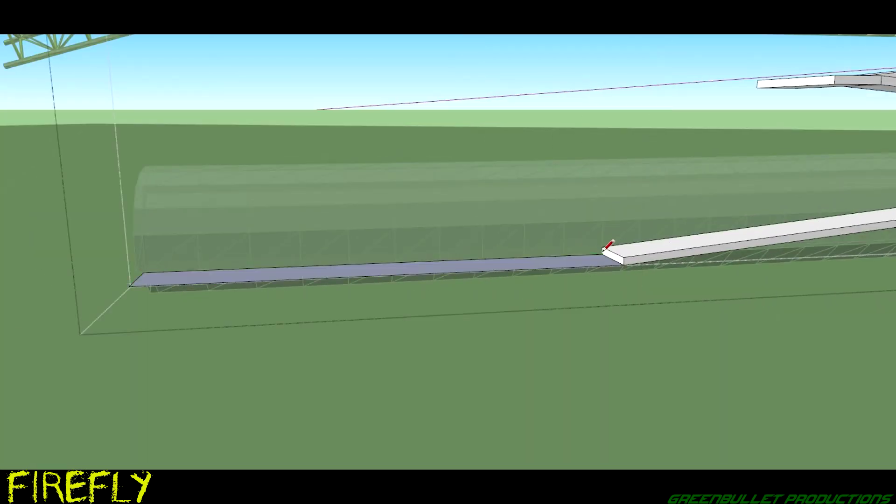
{"action": "left_click", "coordinate": [143, 267]}
{"action": "scroll", "coordinate": [616, 251], "scroll_direction": "up", "scroll_amount": 4}
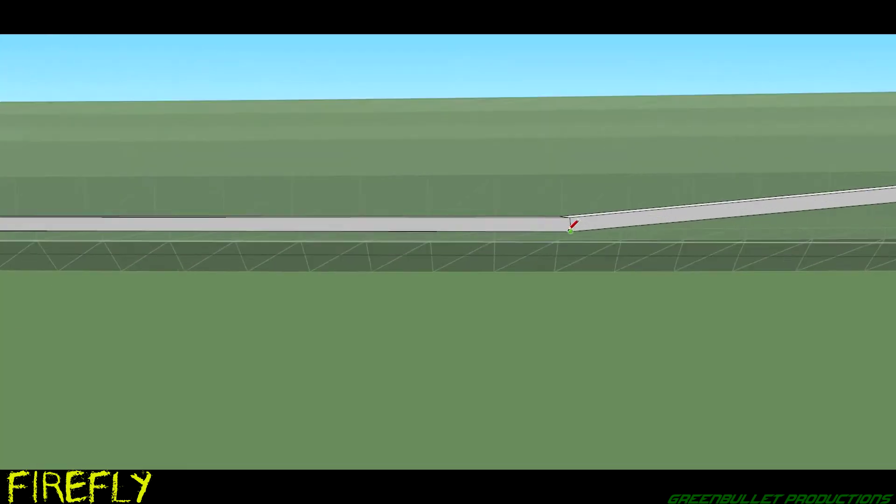
{"action": "scroll", "coordinate": [572, 224], "scroll_direction": "up", "scroll_amount": 2}
{"action": "scroll", "coordinate": [555, 222], "scroll_direction": "up", "scroll_amount": 1}
{"action": "scroll", "coordinate": [619, 223], "scroll_direction": "down", "scroll_amount": 5}
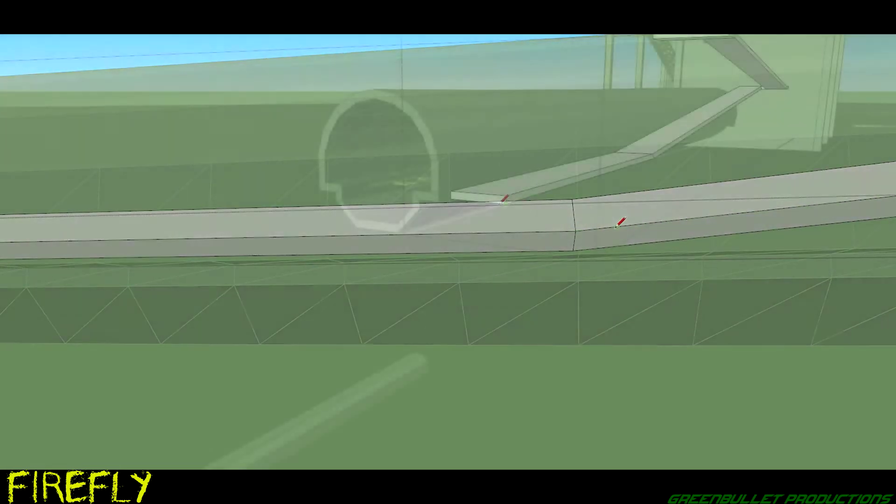
{"action": "mouse_move", "coordinate": [620, 223]}
{"action": "middle_mouse_down"}
{"action": "mouse_move", "coordinate": [205, 286]}
{"action": "mouse_move", "coordinate": [152, 188]}
{"action": "middle_mouse_up"}
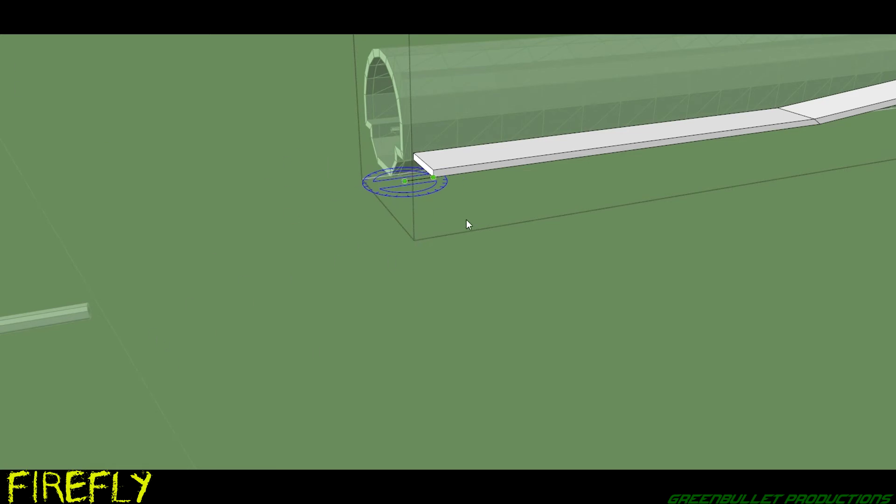
- Close a triangular face at the beam corner, then cancel an attempted rotation
{"action": "middle_click_drag", "start_coordinate": [466, 221], "coordinate": [487, 376]}
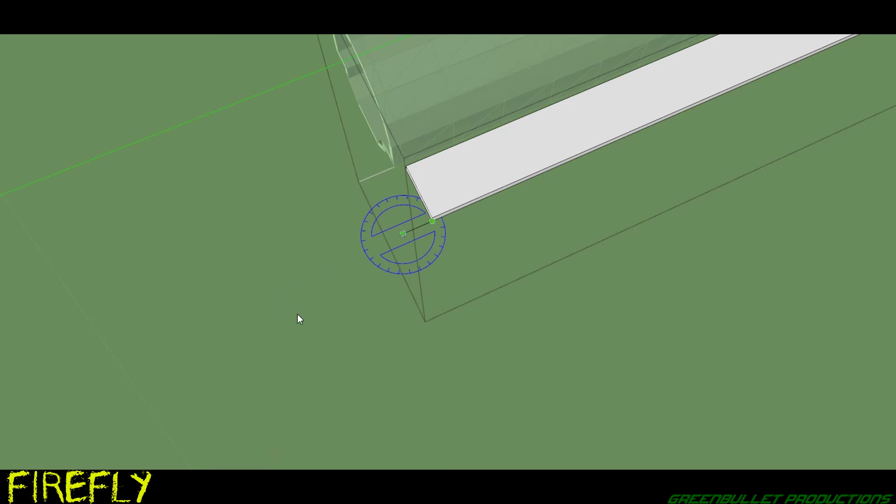
{"action": "middle_click_drag", "start_coordinate": [297, 319], "coordinate": [486, 128]}
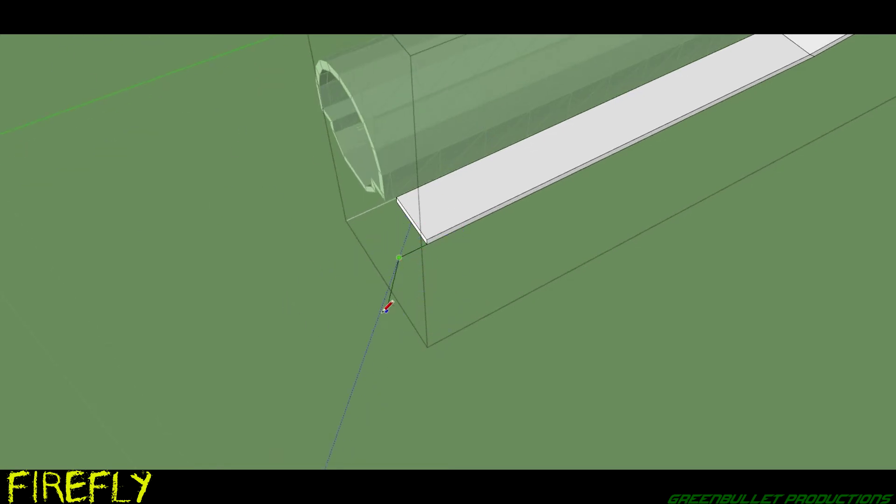
{"action": "mouse_move", "coordinate": [383, 310]}
{"action": "middle_mouse_down"}
{"action": "mouse_move", "coordinate": [333, 331]}
{"action": "mouse_move", "coordinate": [286, 200]}
{"action": "middle_mouse_up"}
{"action": "left_click", "coordinate": [373, 136]}
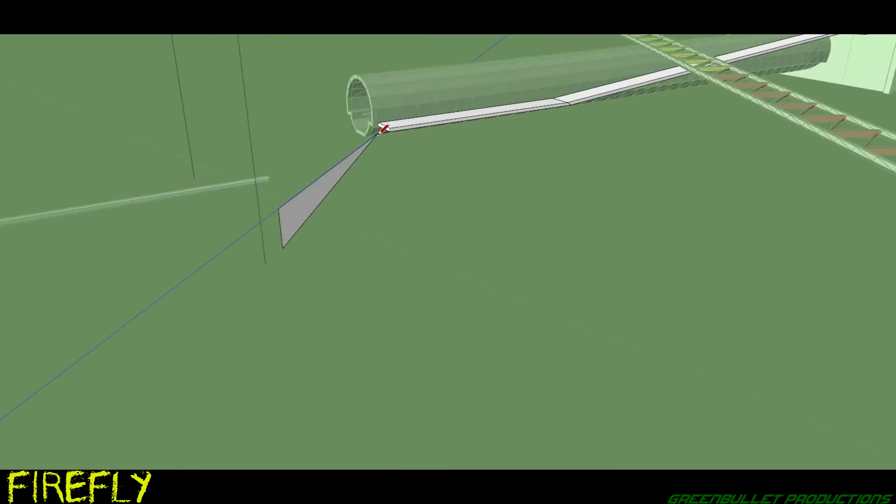
{"action": "scroll", "coordinate": [344, 168], "scroll_direction": "up", "scroll_amount": 2}
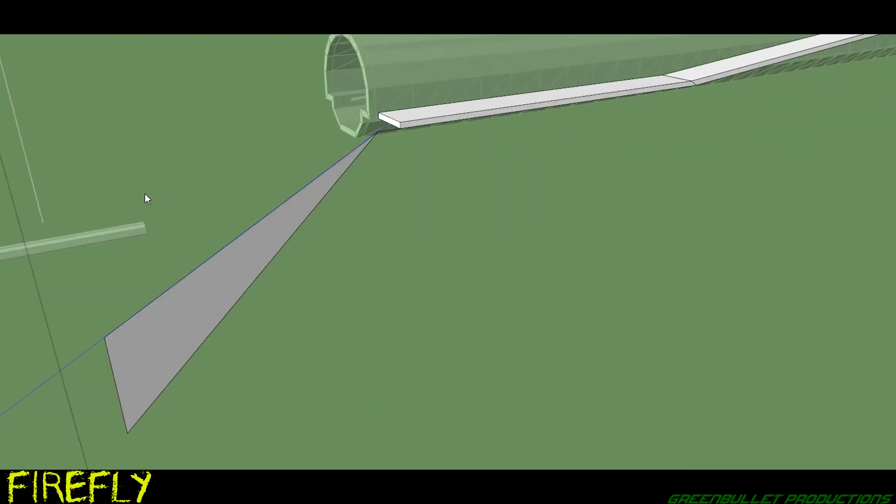
{"action": "key", "text": "q"}
{"action": "left_click", "coordinate": [377, 132]}
{"action": "key", "text": "space"}
- Select and delete the grey triangle beside the tunnel
{"action": "double_click", "coordinate": [140, 354]}
{"action": "key", "text": "Delete"}
{"action": "mouse_move", "coordinate": [189, 38]}
{"action": "middle_mouse_down"}
{"action": "mouse_move", "coordinate": [262, 247]}
{"action": "mouse_move", "coordinate": [120, 88]}
{"action": "mouse_move", "coordinate": [134, 112]}
{"action": "middle_mouse_up"}
{"action": "scroll", "coordinate": [260, 224], "scroll_direction": "up", "scroll_amount": 3}
{"action": "key", "text": "l"}
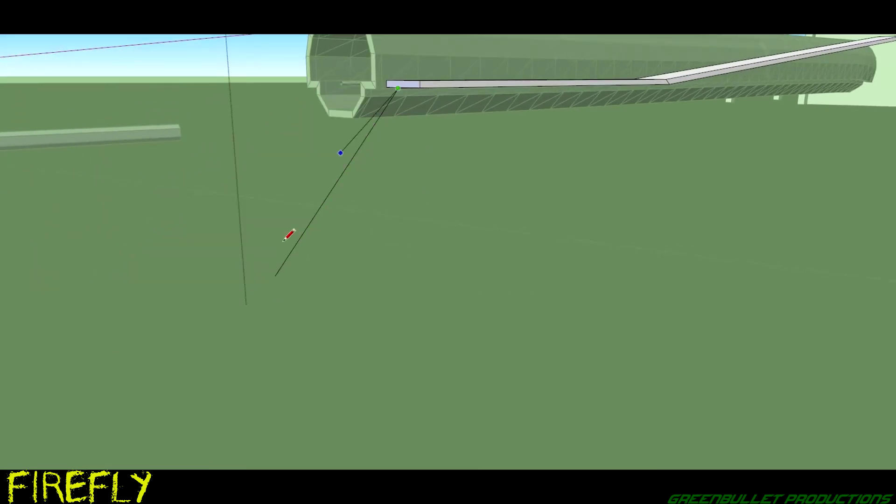
- Draw the new beam's ground outline and join it to the upper beam, closing both faces
{"action": "left_click", "coordinate": [152, 275]}
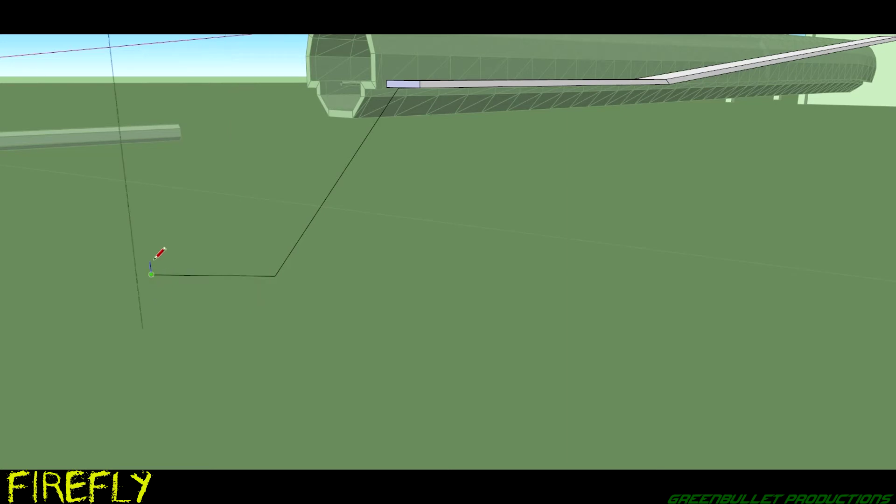
{"action": "left_click", "coordinate": [274, 277]}
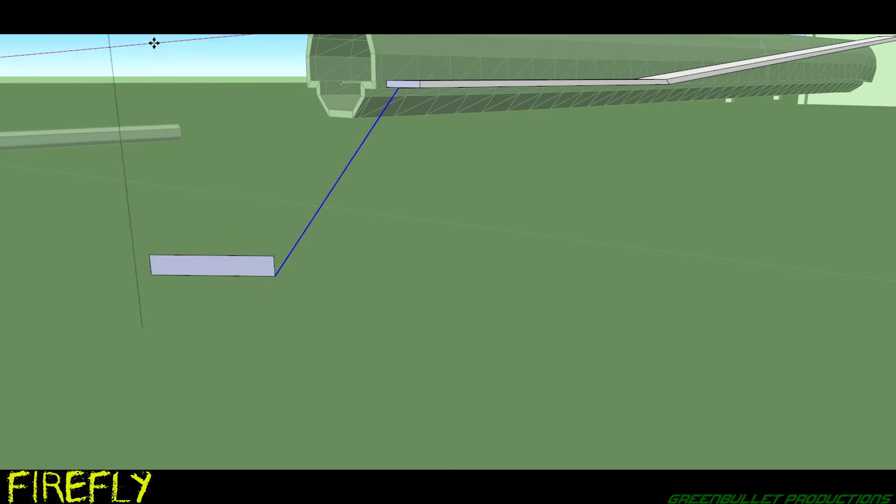
{"action": "key", "text": "l"}
{"action": "left_click", "coordinate": [397, 80]}
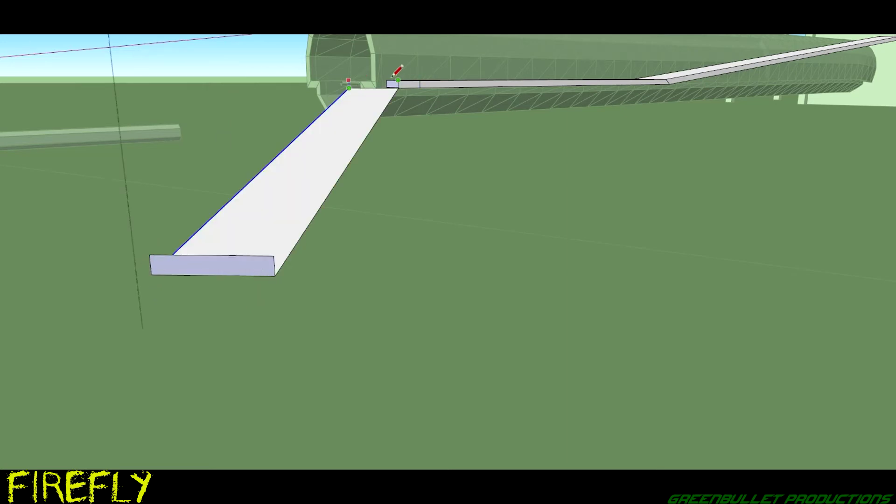
{"action": "left_click", "coordinate": [150, 255]}
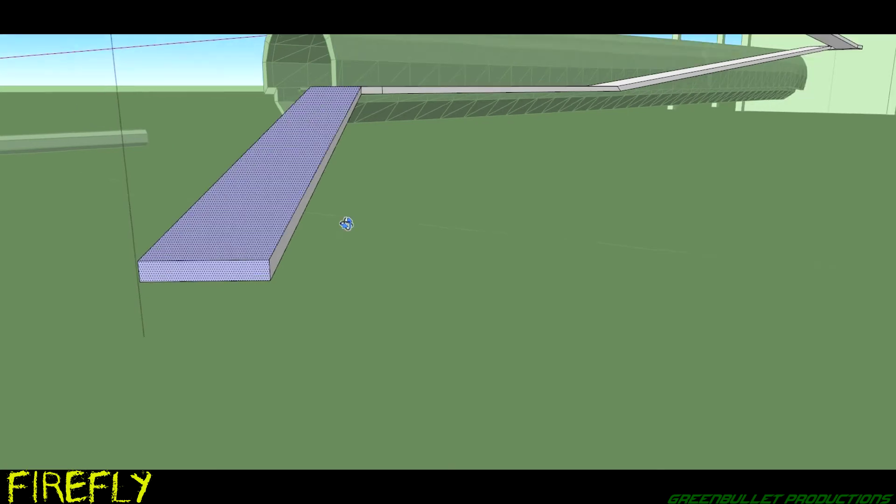
- Orbit around the new beam to inspect its junction and path to the tunnel
{"action": "middle_click_drag", "start_coordinate": [346, 224], "coordinate": [209, 260]}
{"action": "scroll", "coordinate": [131, 230], "scroll_direction": "up", "scroll_amount": 3}
{"action": "mouse_move", "coordinate": [131, 230]}
{"action": "middle_mouse_down"}
{"action": "mouse_move", "coordinate": [240, 316]}
{"action": "mouse_move", "coordinate": [320, 330]}
{"action": "mouse_move", "coordinate": [305, 206]}
{"action": "mouse_move", "coordinate": [92, 47]}
{"action": "middle_mouse_up"}
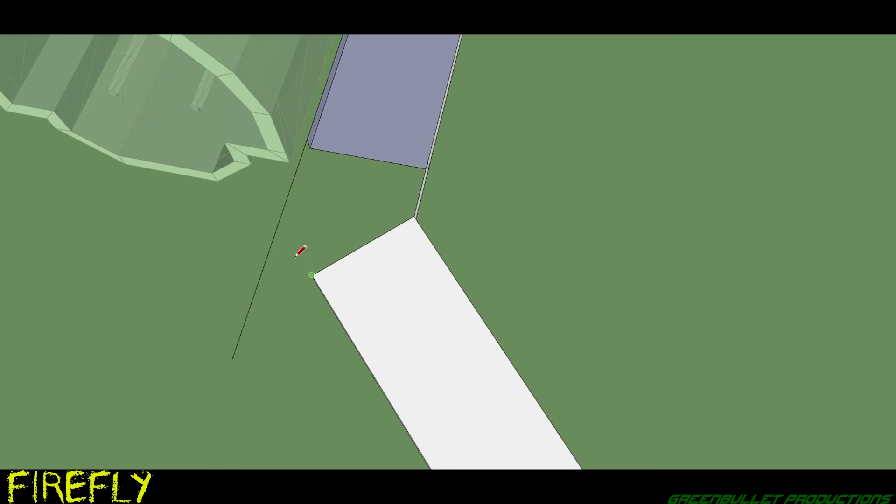
{"action": "mouse_move", "coordinate": [362, 274]}
{"action": "middle_mouse_down"}
{"action": "mouse_move", "coordinate": [366, 226]}
{"action": "mouse_move", "coordinate": [511, 200]}
{"action": "mouse_move", "coordinate": [271, 215]}
{"action": "mouse_move", "coordinate": [288, 74]}
{"action": "mouse_move", "coordinate": [252, 432]}
{"action": "mouse_move", "coordinate": [247, 220]}
{"action": "mouse_move", "coordinate": [214, 182]}
{"action": "middle_mouse_up"}
{"action": "scroll", "coordinate": [300, 243], "scroll_direction": "up", "scroll_amount": 3}
{"action": "mouse_move", "coordinate": [302, 227]}
{"action": "middle_mouse_down"}
{"action": "mouse_move", "coordinate": [290, 250]}
{"action": "mouse_move", "coordinate": [200, 289]}
{"action": "mouse_move", "coordinate": [238, 246]}
{"action": "mouse_move", "coordinate": [213, 271]}
{"action": "mouse_move", "coordinate": [275, 284]}
{"action": "middle_mouse_up"}
- Try a Push/Pull slab from the ground face up to the beam end, then undo it
{"action": "scroll", "coordinate": [423, 216], "scroll_direction": "up", "scroll_amount": 3}
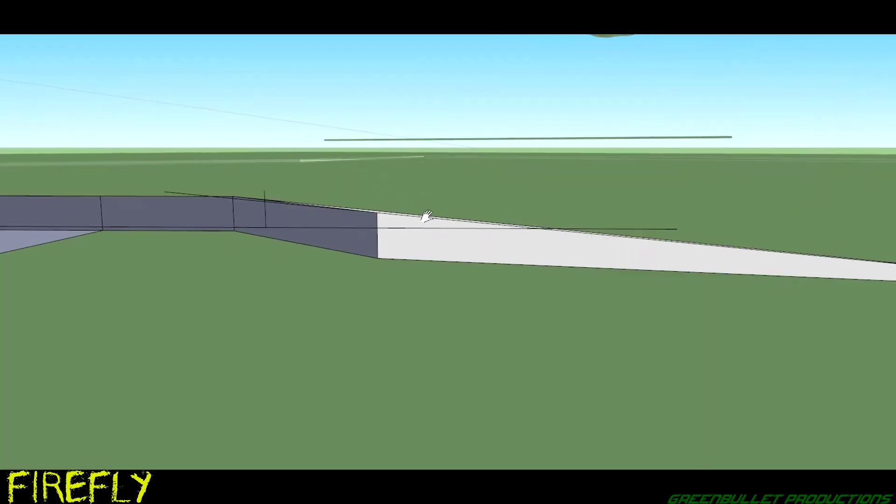
{"action": "middle_click_drag", "start_coordinate": [424, 216], "coordinate": [85, 40]}
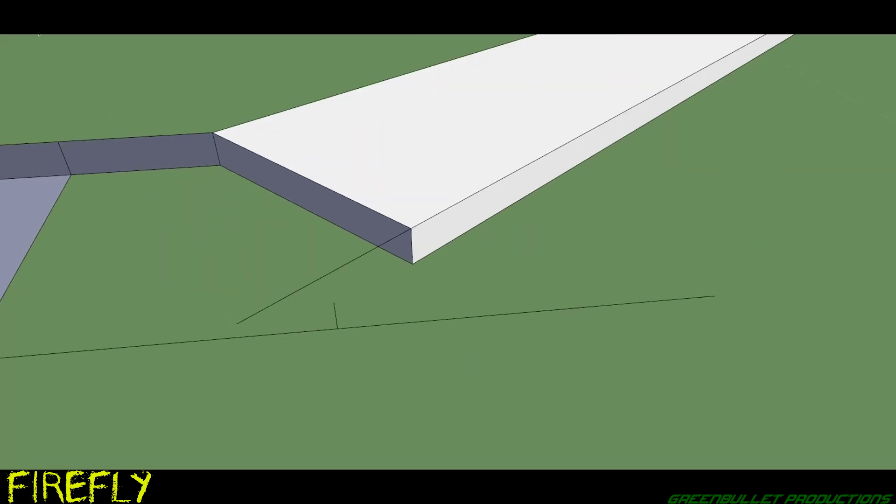
{"action": "left_click", "coordinate": [274, 322]}
{"action": "key", "text": "p"}
{"action": "left_click", "coordinate": [428, 261]}
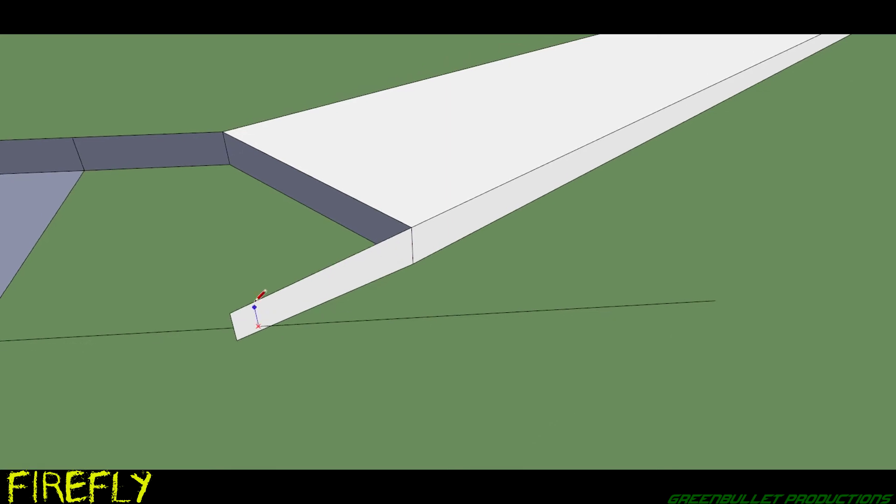
{"action": "mouse_move", "coordinate": [267, 313]}
{"action": "middle_mouse_down"}
{"action": "mouse_move", "coordinate": [54, 284]}
{"action": "mouse_move", "coordinate": [232, 234]}
{"action": "middle_mouse_up"}
{"action": "key", "text": "ctrl+z"}
- Draw a line to the slab corner to close a face and delete the stray triangle
{"action": "key", "text": "l"}
{"action": "middle_click_drag", "start_coordinate": [234, 201], "coordinate": [110, 53]}
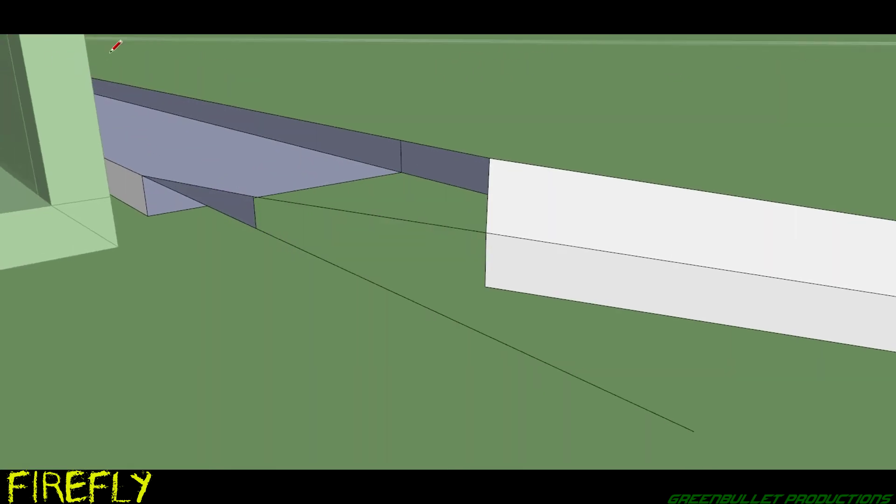
{"action": "left_click", "coordinate": [487, 234]}
{"action": "middle_click_drag", "start_coordinate": [487, 234], "coordinate": [261, 197]}
{"action": "key", "text": "space"}
{"action": "key", "text": "Delete"}
- Draw a vertical edge under the sloped slab and a bottom edge to close the side face
{"action": "key", "text": "l"}
{"action": "left_click", "coordinate": [269, 275]}
{"action": "left_click", "coordinate": [486, 288]}
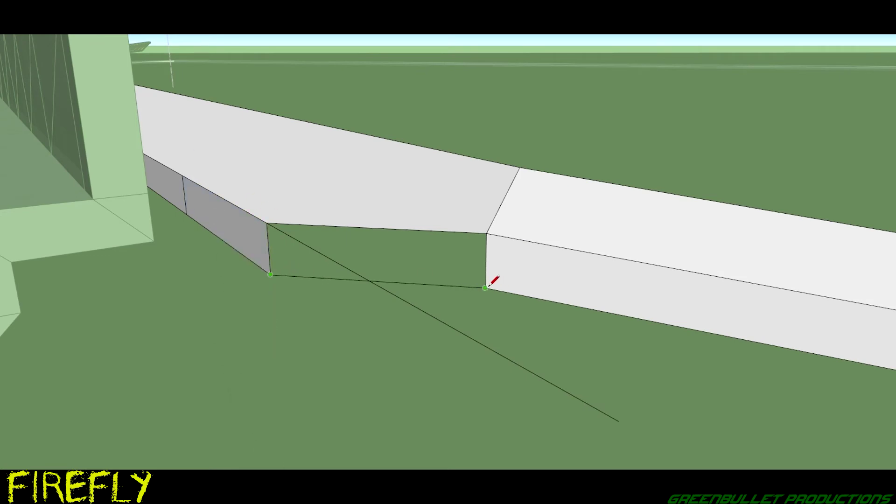
{"action": "mouse_move", "coordinate": [493, 280]}
{"action": "middle_mouse_down"}
{"action": "mouse_move", "coordinate": [72, 325]}
{"action": "mouse_move", "coordinate": [472, 280]}
{"action": "mouse_move", "coordinate": [166, 201]}
{"action": "mouse_move", "coordinate": [527, 267]}
{"action": "mouse_move", "coordinate": [580, 292]}
{"action": "mouse_move", "coordinate": [340, 304]}
{"action": "mouse_move", "coordinate": [510, 260]}
{"action": "mouse_move", "coordinate": [100, 41]}
{"action": "middle_mouse_up"}
{"action": "key", "text": "space"}
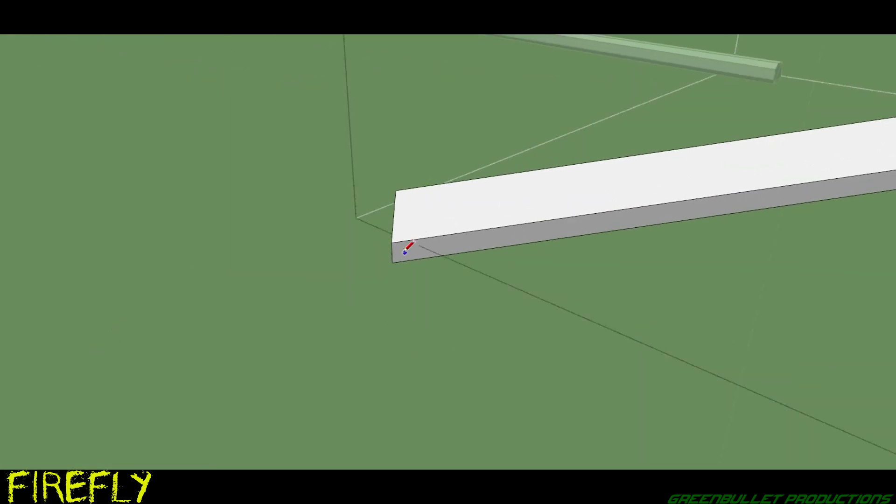
- Draw edges down from the slab corner, then undo the unwanted flap face
{"action": "left_click", "coordinate": [231, 265]}
{"action": "left_click", "coordinate": [252, 214]}
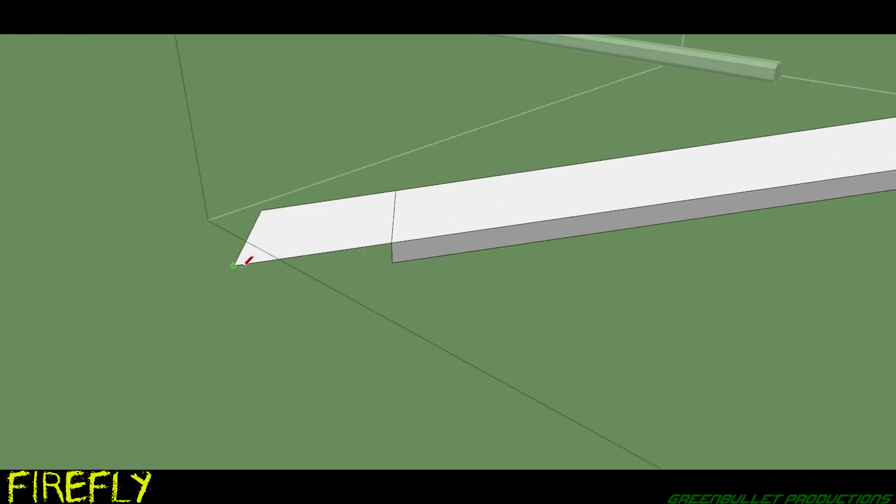
{"action": "middle_click_drag", "start_coordinate": [244, 256], "coordinate": [417, 238]}
{"action": "key", "text": "ctrl+z"}
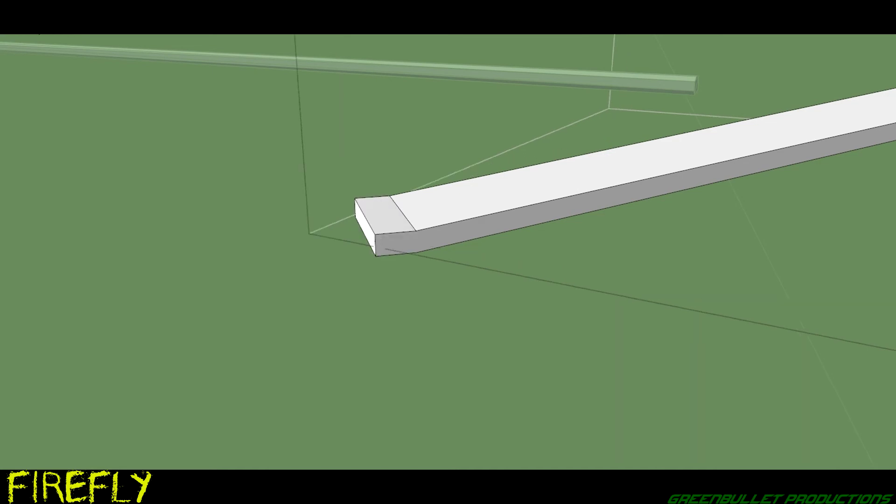
- Draw along the slab's bottom edge to close the sloped underside face and check it
{"action": "scroll", "coordinate": [365, 180], "scroll_direction": "up", "scroll_amount": 3}
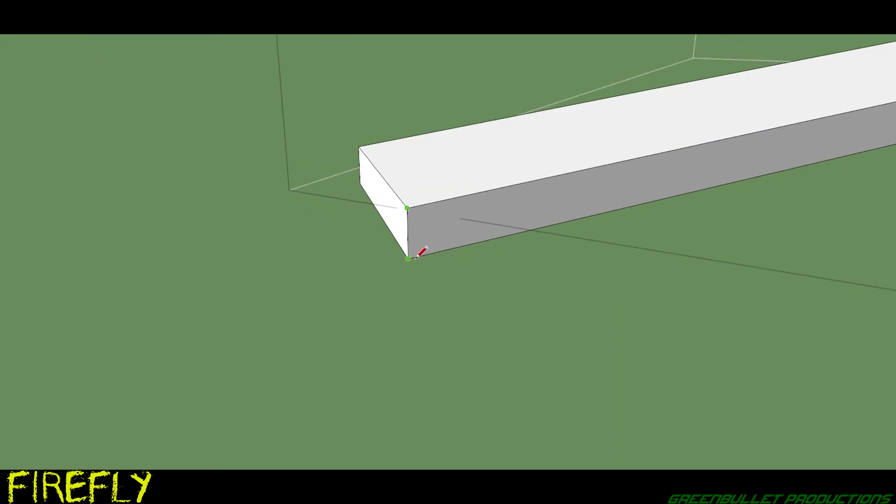
{"action": "scroll", "coordinate": [417, 256], "scroll_direction": "up", "scroll_amount": 3}
{"action": "scroll", "coordinate": [396, 219], "scroll_direction": "down", "scroll_amount": 3}
{"action": "mouse_move", "coordinate": [292, 182]}
{"action": "middle_mouse_down"}
{"action": "mouse_move", "coordinate": [356, 200]}
{"action": "mouse_move", "coordinate": [235, 227]}
{"action": "mouse_move", "coordinate": [587, 163]}
{"action": "middle_mouse_up"}
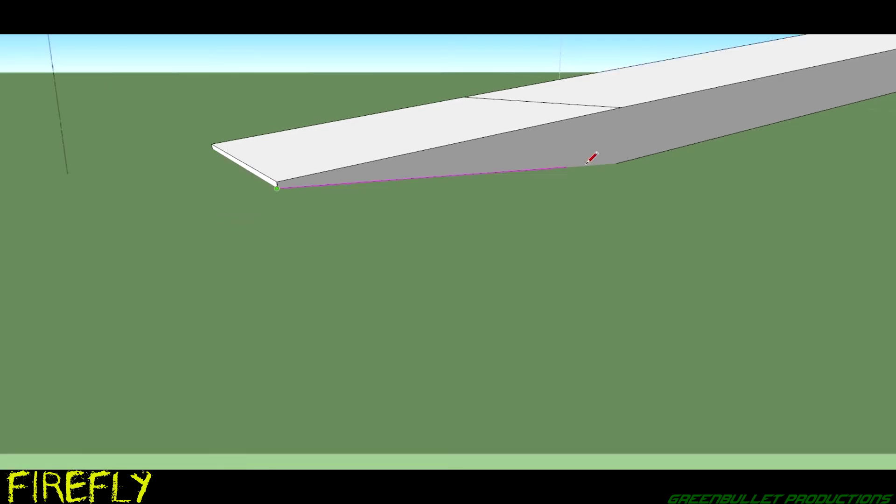
{"action": "left_click", "coordinate": [617, 163]}
{"action": "scroll", "coordinate": [282, 192], "scroll_direction": "up", "scroll_amount": 3}
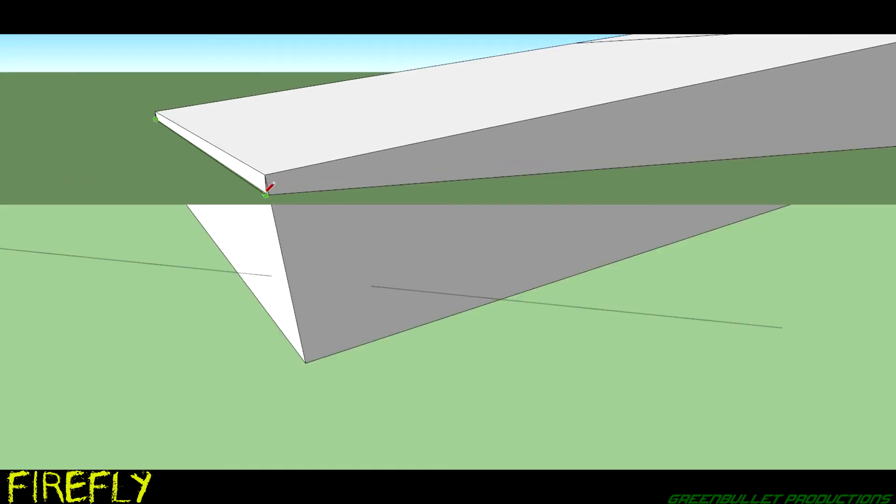
{"action": "mouse_move", "coordinate": [267, 187]}
{"action": "middle_mouse_down"}
{"action": "mouse_move", "coordinate": [264, 164]}
{"action": "mouse_move", "coordinate": [278, 160]}
{"action": "mouse_move", "coordinate": [314, 92]}
{"action": "mouse_move", "coordinate": [289, 52]}
{"action": "mouse_move", "coordinate": [190, 136]}
{"action": "mouse_move", "coordinate": [383, 84]}
{"action": "mouse_move", "coordinate": [552, 282]}
{"action": "mouse_move", "coordinate": [490, 117]}
{"action": "mouse_move", "coordinate": [451, 140]}
{"action": "mouse_move", "coordinate": [120, 186]}
{"action": "middle_mouse_up"}
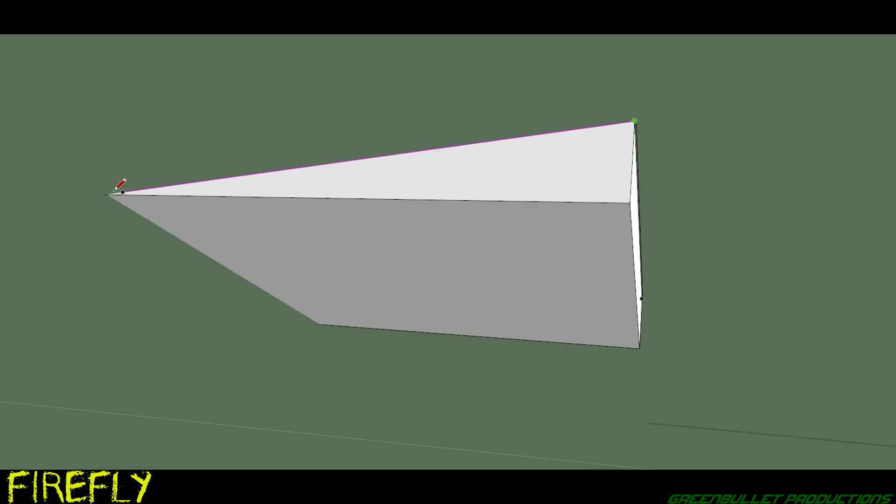
{"action": "mouse_move", "coordinate": [320, 318]}
{"action": "middle_mouse_down"}
{"action": "mouse_move", "coordinate": [457, 278]}
{"action": "mouse_move", "coordinate": [388, 248]}
{"action": "mouse_move", "coordinate": [620, 240]}
{"action": "mouse_move", "coordinate": [248, 271]}
{"action": "mouse_move", "coordinate": [583, 186]}
{"action": "mouse_move", "coordinate": [392, 172]}
{"action": "mouse_move", "coordinate": [580, 184]}
{"action": "mouse_move", "coordinate": [421, 232]}
{"action": "mouse_move", "coordinate": [275, 156]}
{"action": "mouse_move", "coordinate": [591, 104]}
{"action": "mouse_move", "coordinate": [541, 194]}
{"action": "mouse_move", "coordinate": [433, 186]}
{"action": "mouse_move", "coordinate": [539, 124]}
{"action": "mouse_move", "coordinate": [512, 154]}
{"action": "mouse_move", "coordinate": [498, 134]}
{"action": "middle_mouse_up"}
- Draw a winding four-bend line path out from the ramp end across the ground
{"action": "scroll", "coordinate": [627, 146], "scroll_direction": "down", "scroll_amount": 5}
{"action": "scroll", "coordinate": [639, 125], "scroll_direction": "down", "scroll_amount": 3}
{"action": "scroll", "coordinate": [489, 184], "scroll_direction": "down", "scroll_amount": 5}
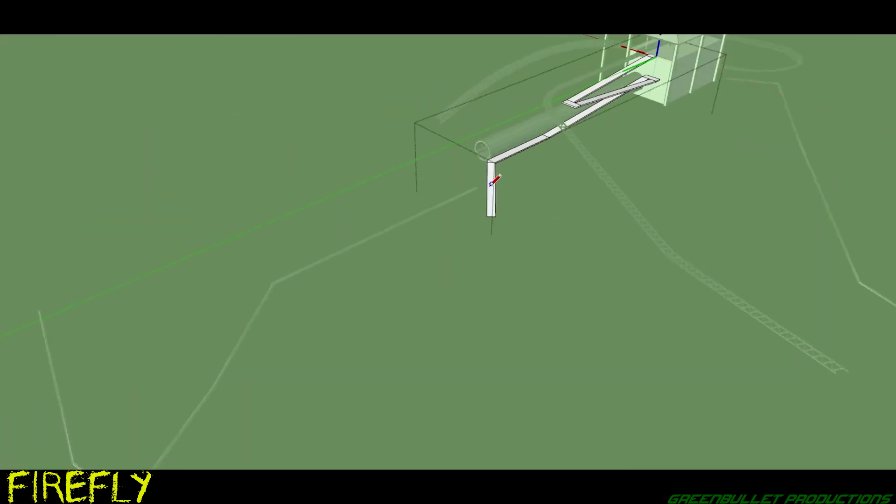
{"action": "middle_click_drag", "start_coordinate": [490, 185], "coordinate": [604, 120]}
{"action": "scroll", "coordinate": [534, 174], "scroll_direction": "up", "scroll_amount": 5}
{"action": "scroll", "coordinate": [606, 327], "scroll_direction": "up", "scroll_amount": 3}
{"action": "scroll", "coordinate": [631, 353], "scroll_direction": "down", "scroll_amount": 2}
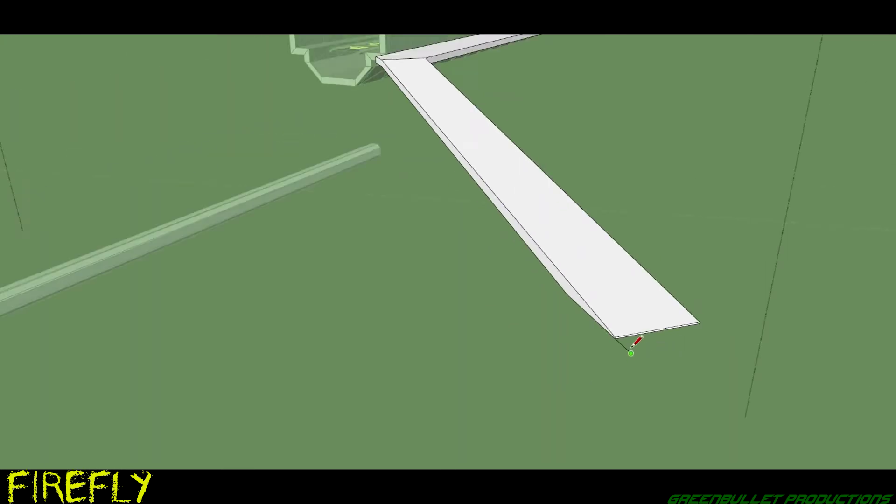
{"action": "scroll", "coordinate": [631, 353], "scroll_direction": "down", "scroll_amount": 5}
{"action": "left_click", "coordinate": [518, 217]}
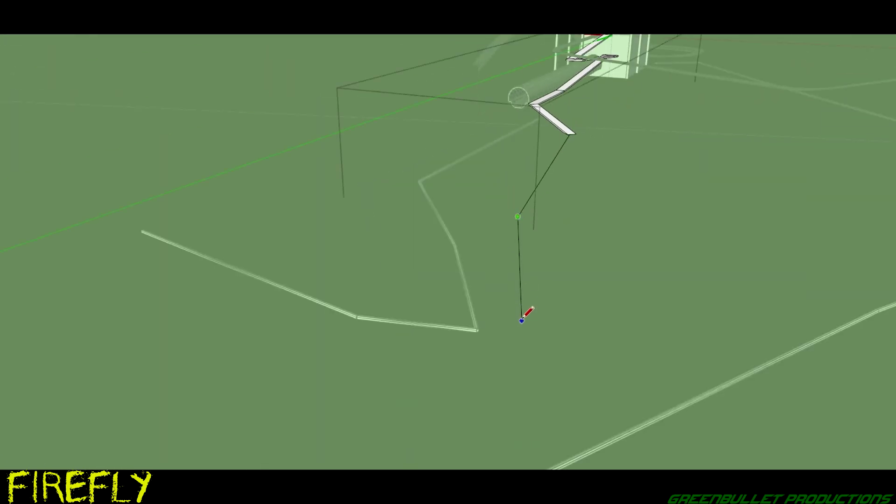
{"action": "left_click", "coordinate": [526, 291]}
{"action": "left_click", "coordinate": [513, 344]}
{"action": "left_click", "coordinate": [463, 375]}
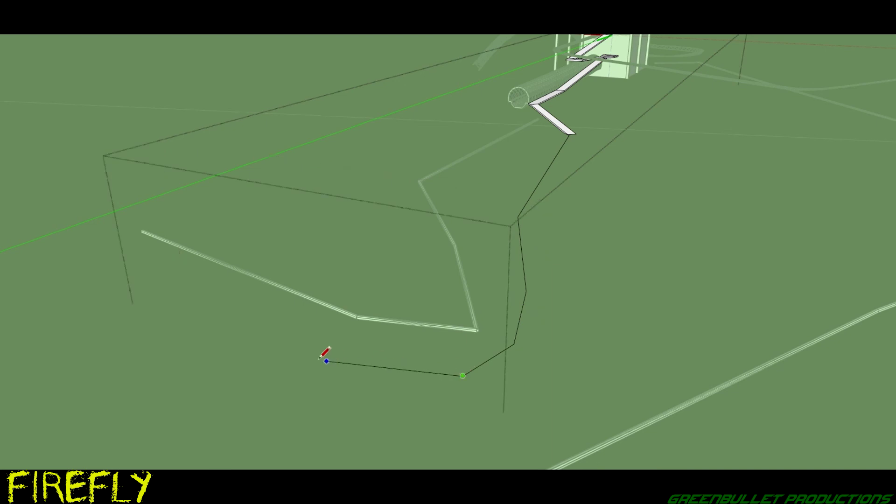
- Follow Me the ramp's end face along the selected path to form the winding beam
{"action": "left_click", "coordinate": [570, 135]}
{"action": "scroll", "coordinate": [567, 144], "scroll_direction": "up", "scroll_amount": 5}
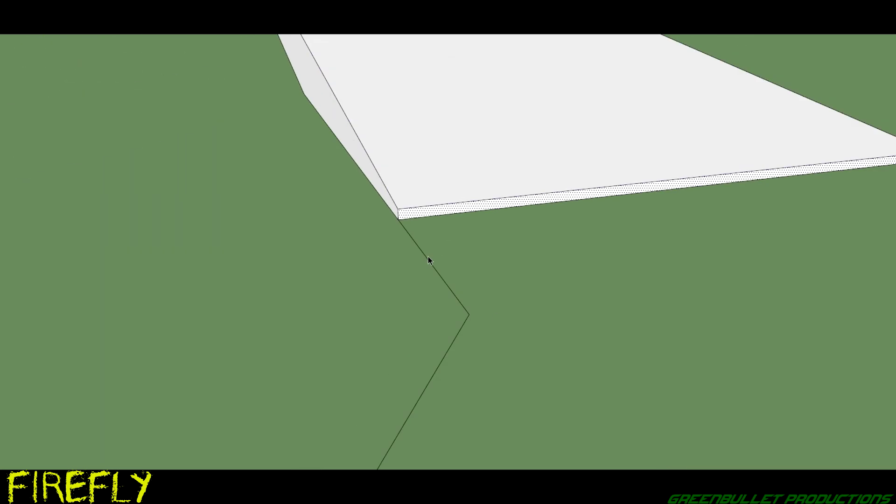
{"action": "left_click", "coordinate": [461, 309]}
{"action": "scroll", "coordinate": [462, 308], "scroll_direction": "down", "scroll_amount": 3}
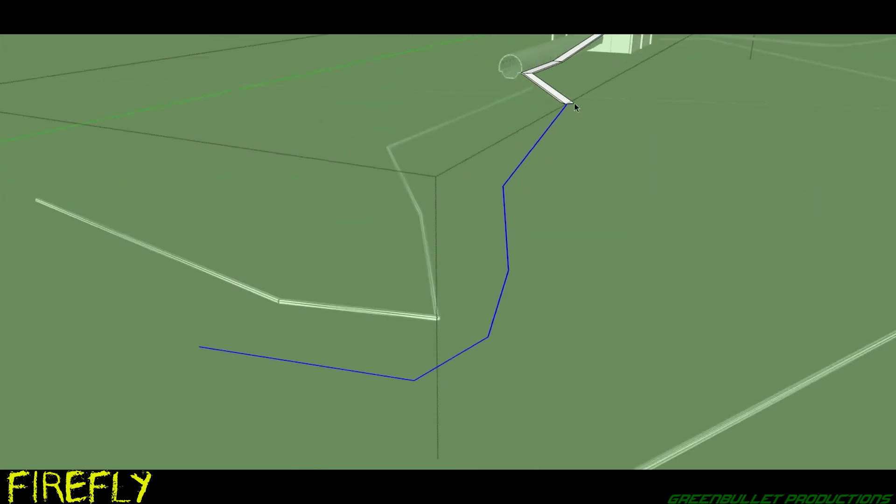
{"action": "left_click", "coordinate": [398, 127]}
{"action": "scroll", "coordinate": [531, 236], "scroll_direction": "down", "scroll_amount": 5}
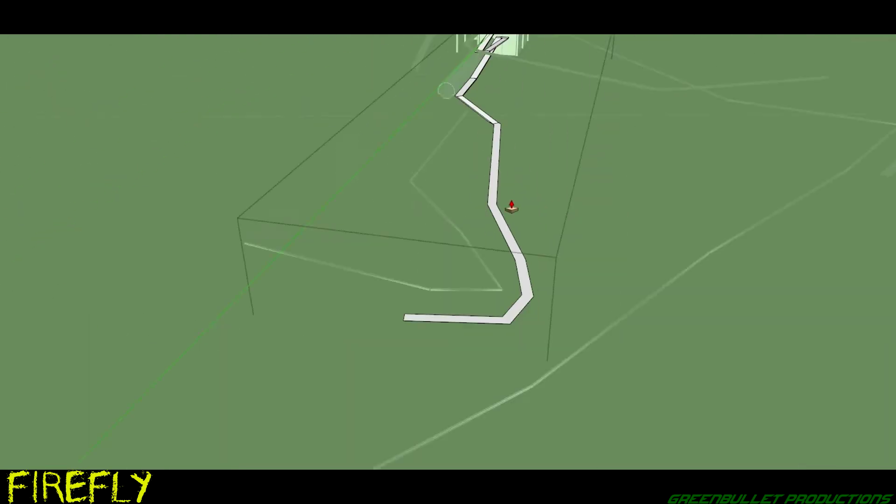